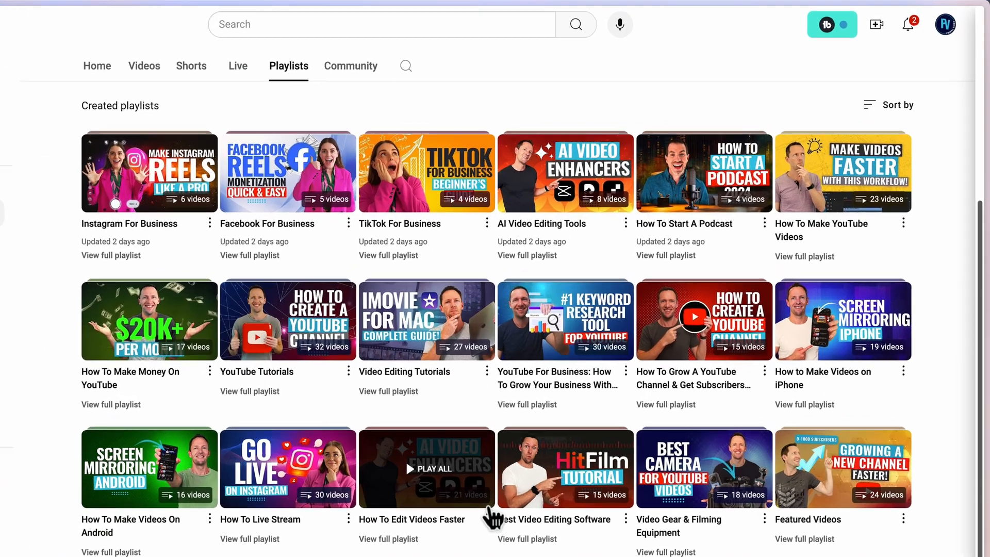
# Open the channel's playlists list in the YouTube Studio channel content.
pyautogui.scroll(5, 555, 449)
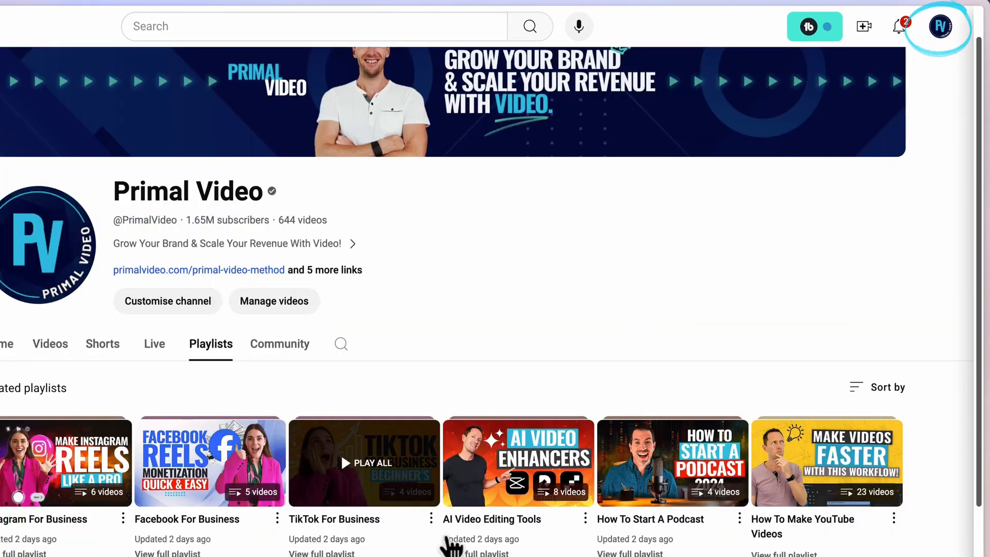
pyautogui.click(940, 27)
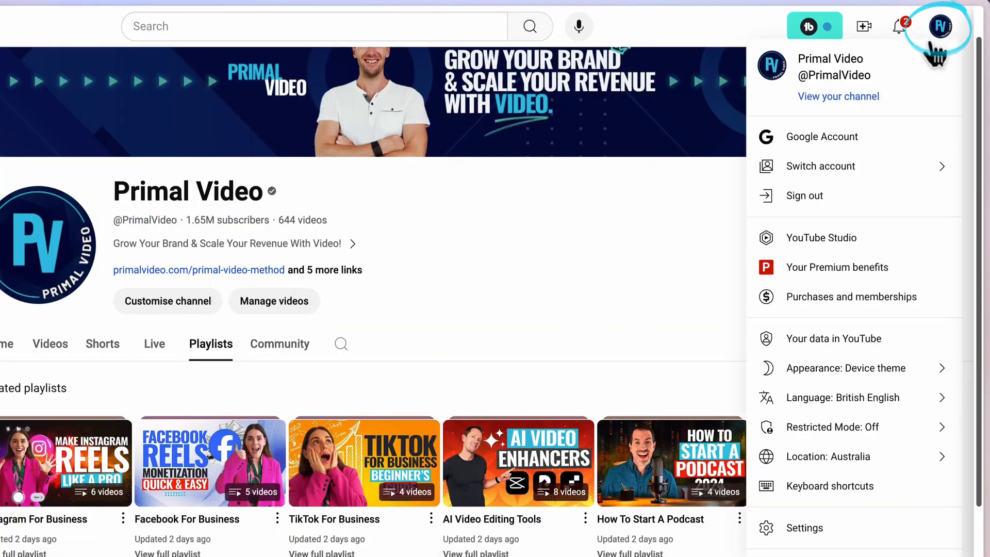
pyautogui.click(793, 250)
pyautogui.click(90, 247)
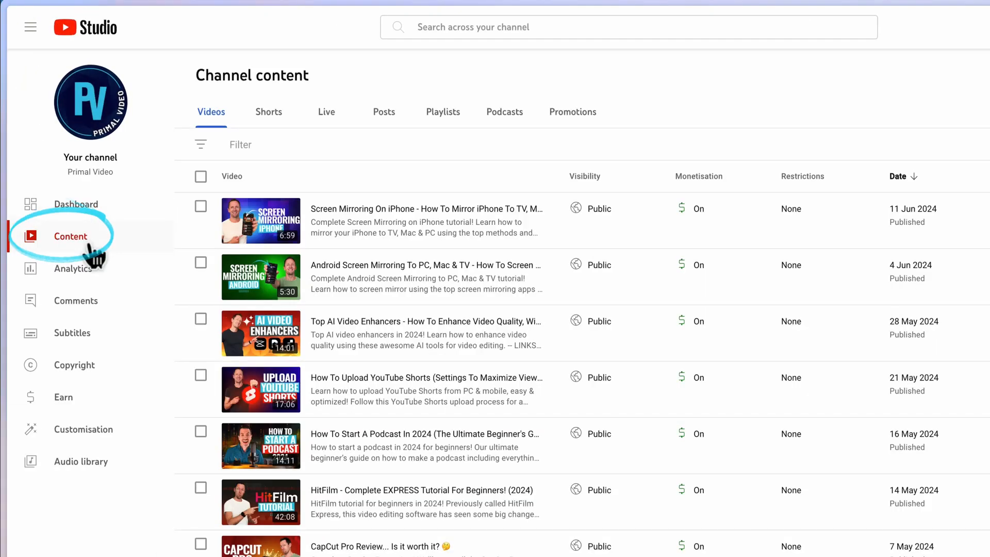
pyautogui.click(446, 118)
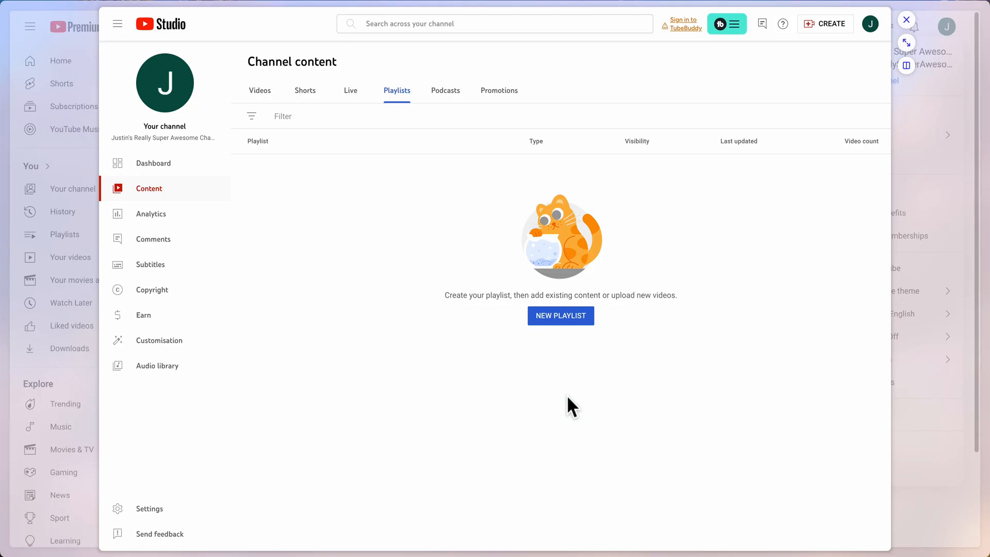
# Start creating a new playlist and title it "Best AI Video Generators".
pyautogui.click(565, 313)
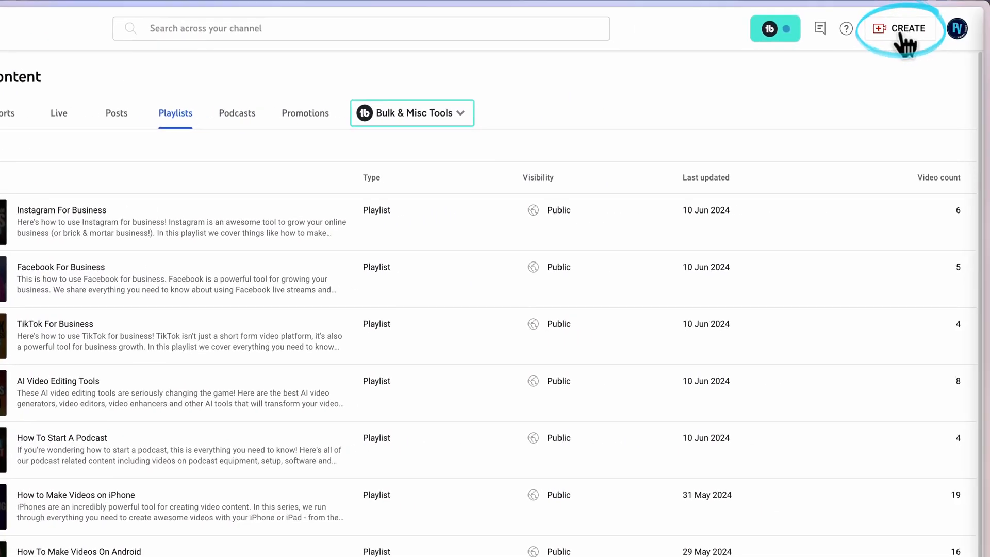
pyautogui.click(901, 36)
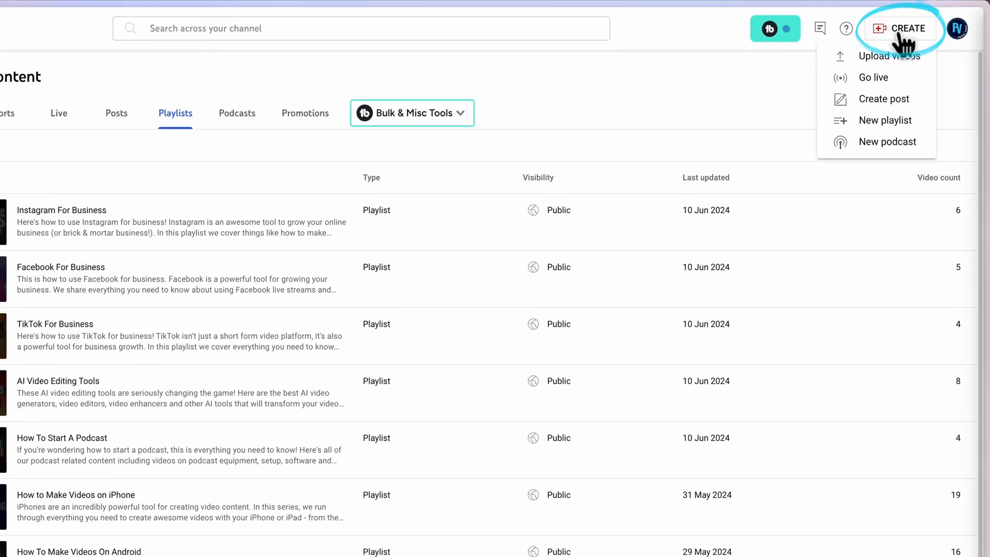
pyautogui.click(907, 121)
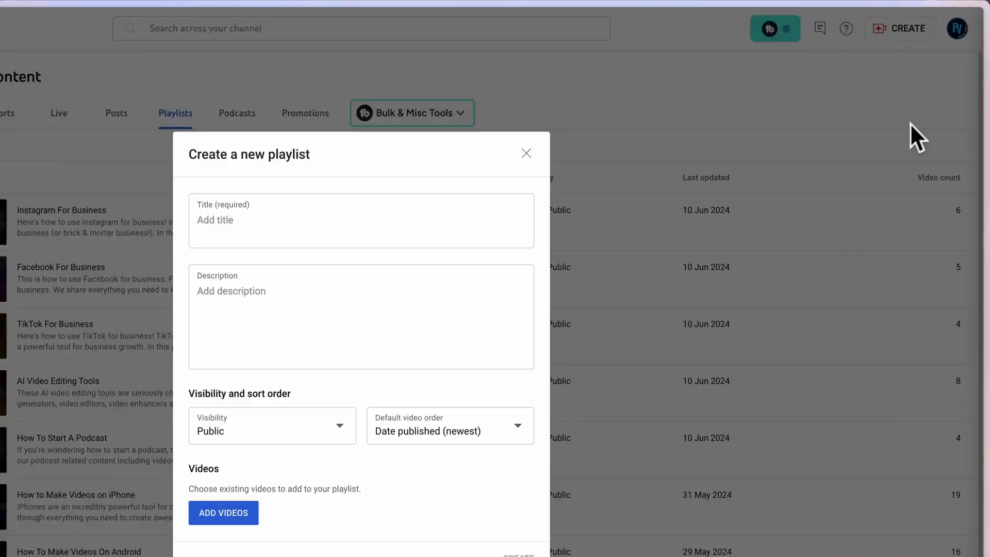
pyautogui.click(383, 126)
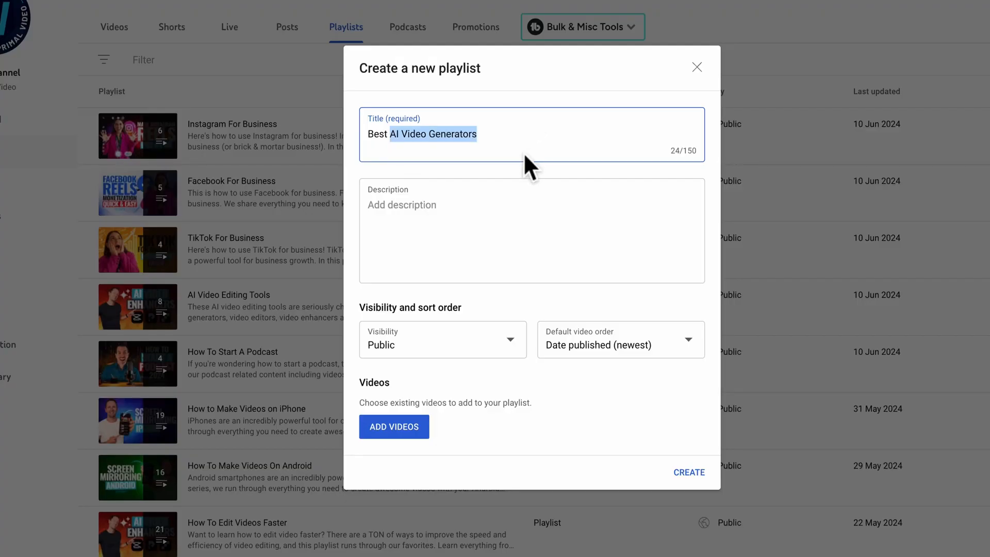
# Set the playlist description to "If you're looking for the best AI Video Creation tools, and AI Video Generators then this playlist is for you.".
pyautogui.click(419, 243)
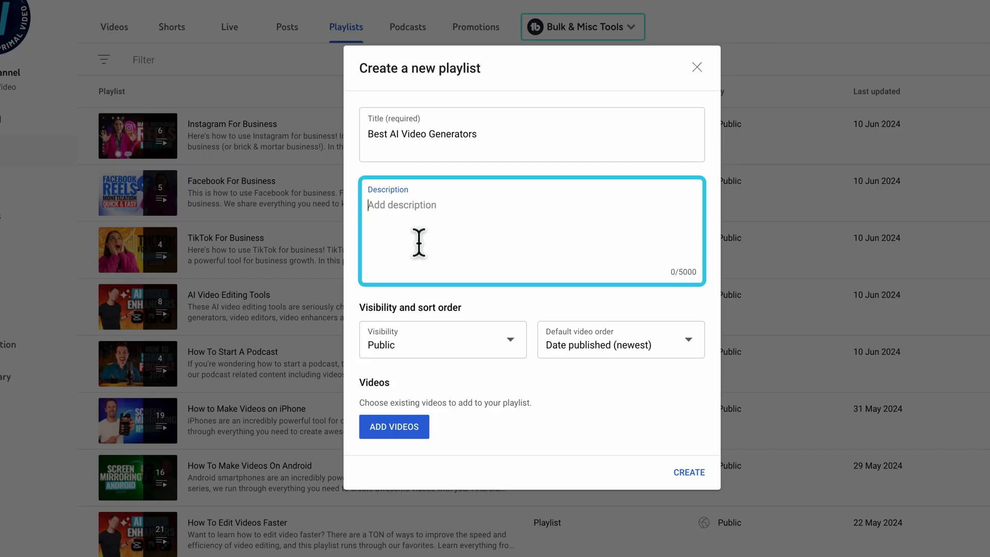
pyautogui.write("If you're looking for the best AI Video Creation tools, and AI Video Generators then this playlist is for you.")
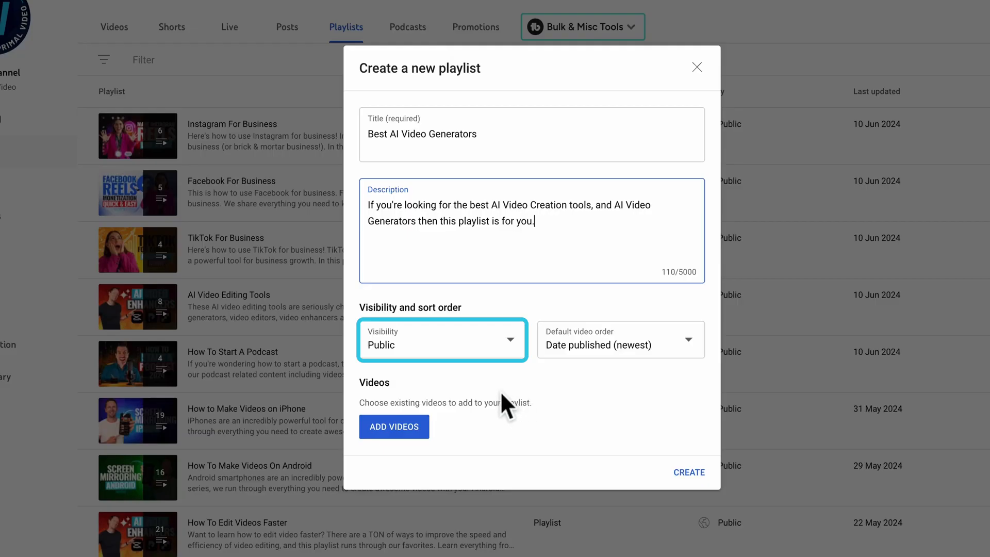
# Set the new playlist's visibility to Public and its default video order to Date published (newest).
pyautogui.click(420, 357)
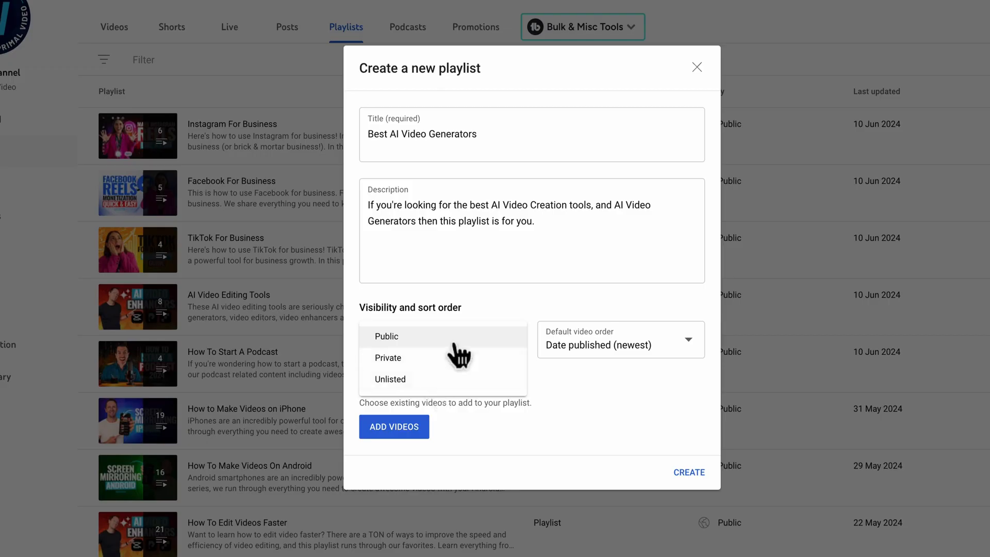
pyautogui.click(406, 339)
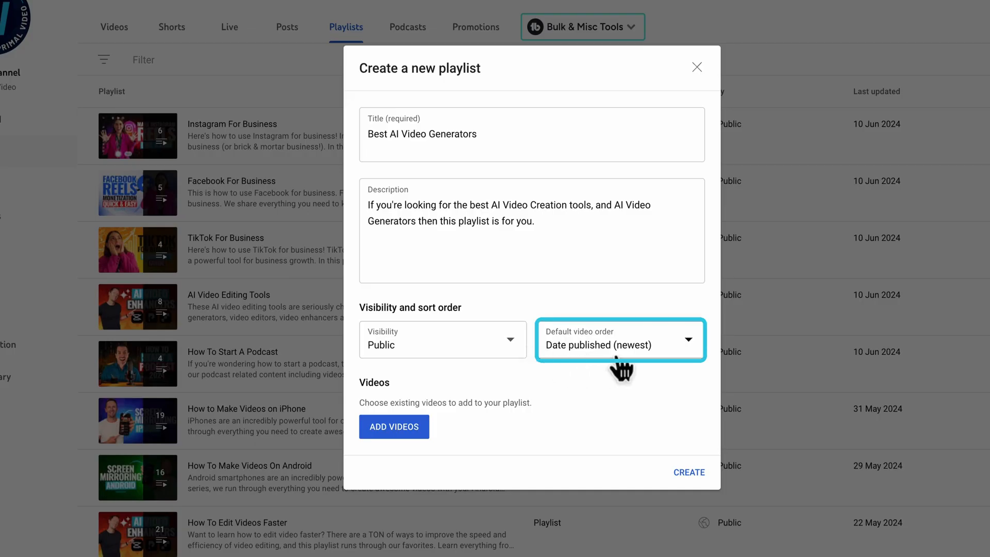
pyautogui.click(628, 346)
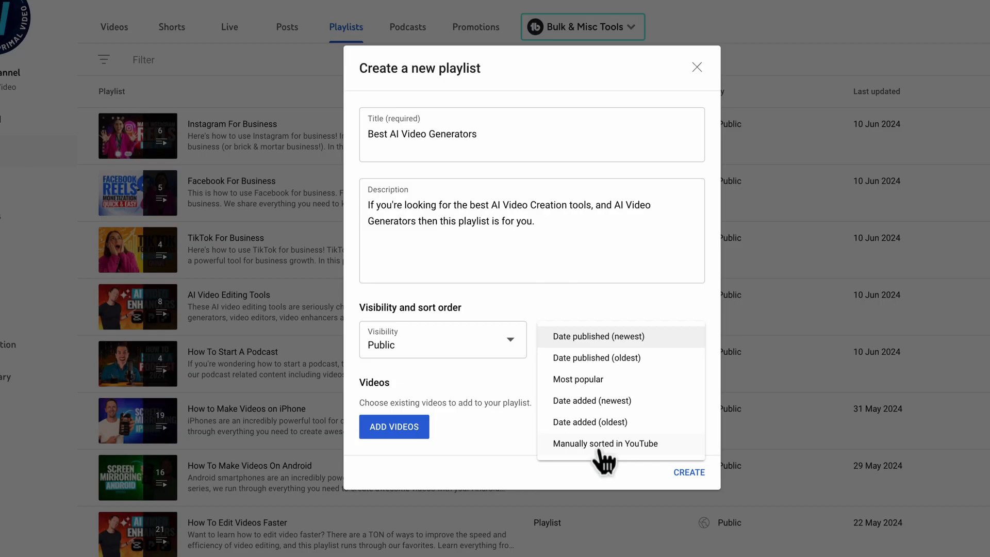
pyautogui.click(598, 338)
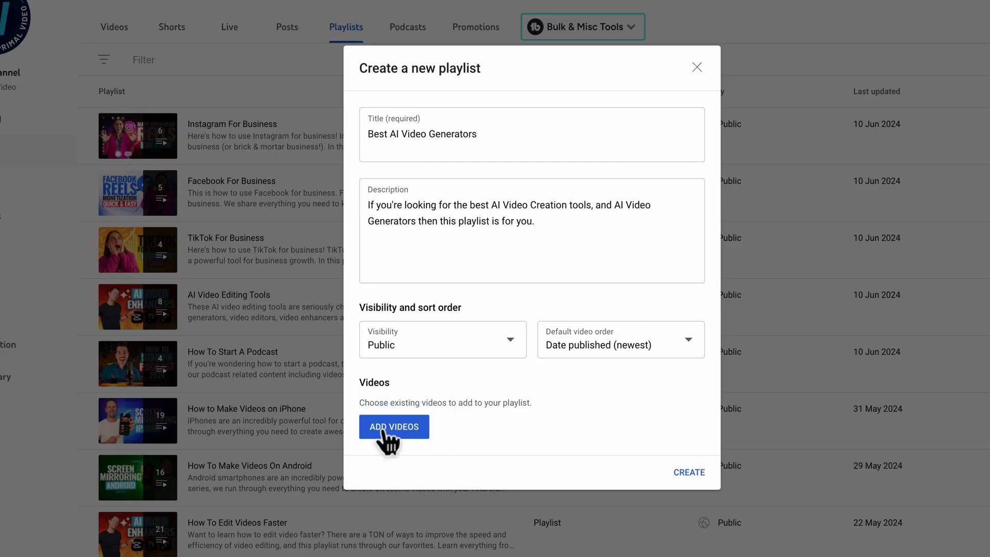
# Select the "Top 3 AI Video Enhancers", "Top AI Video Enhancers", "7 Crazy CapCut" and "Create YouTube Shorts" videos to add, searching for "AI".
pyautogui.click(390, 431)
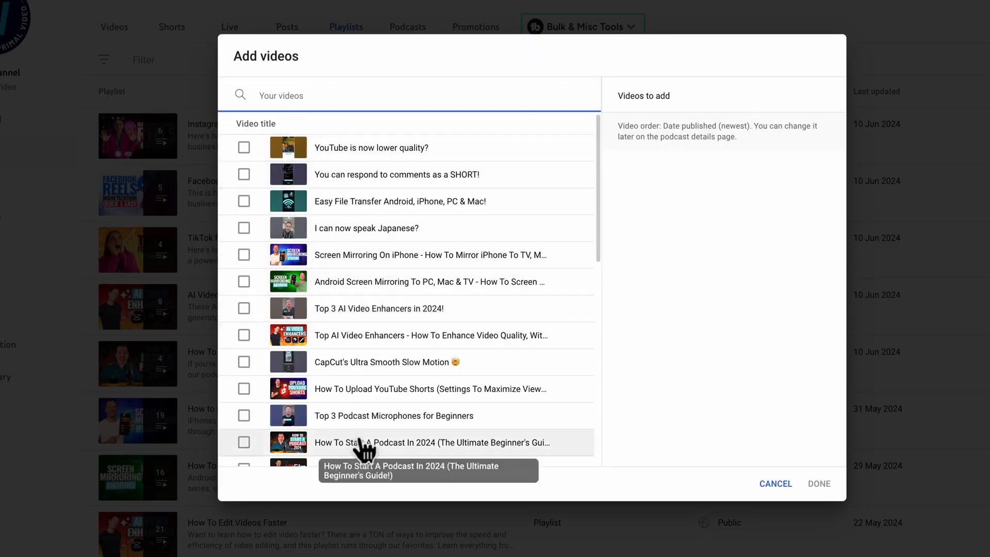
pyautogui.click(243, 308)
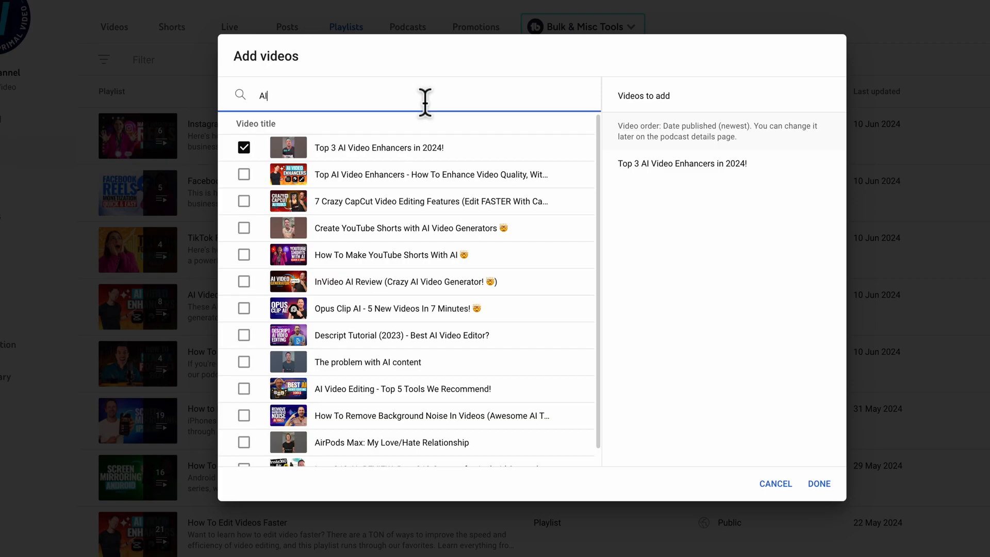
pyautogui.click(244, 174)
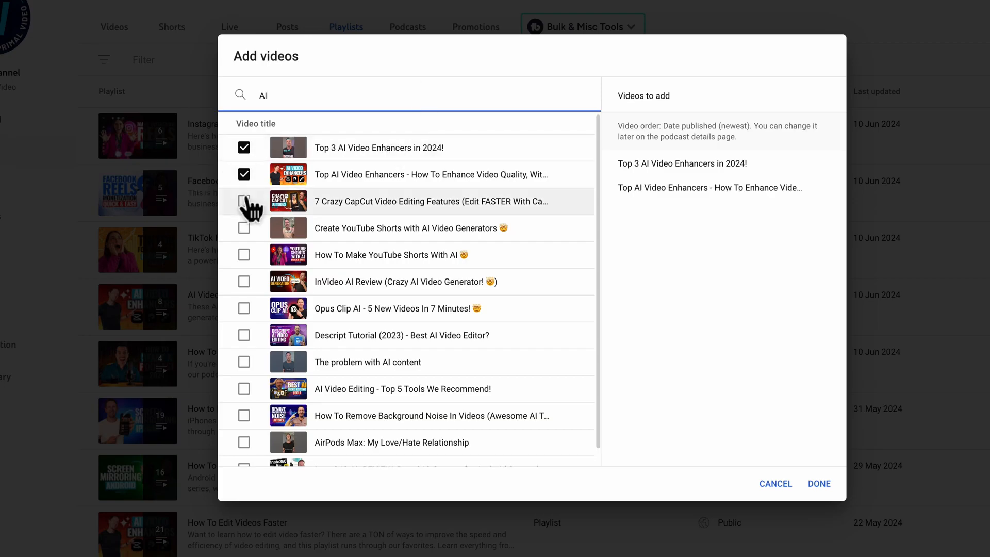
pyautogui.click(244, 201)
pyautogui.click(244, 228)
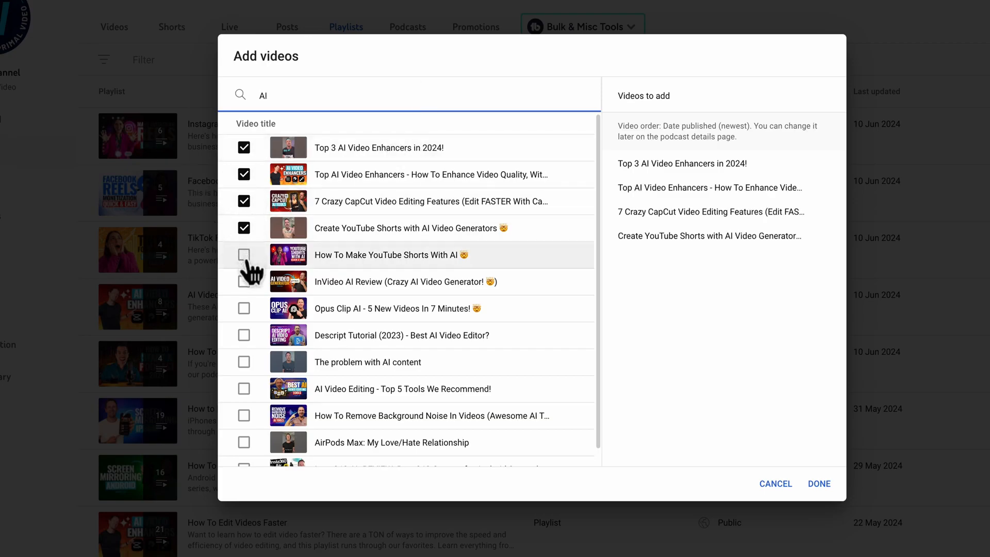
# Select the "How To Make YouTube Shorts With AI", "InVideo AI Review" and "AI Video Editing - Top 5 Tools" videos, and create the playlist.
pyautogui.click(244, 254)
pyautogui.click(244, 281)
pyautogui.click(244, 389)
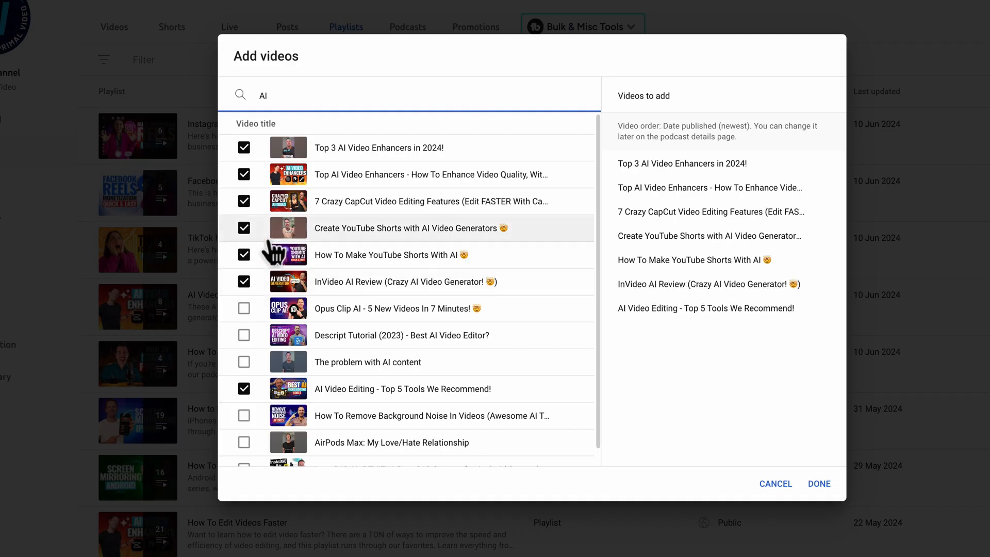
pyautogui.click(823, 490)
pyautogui.click(691, 482)
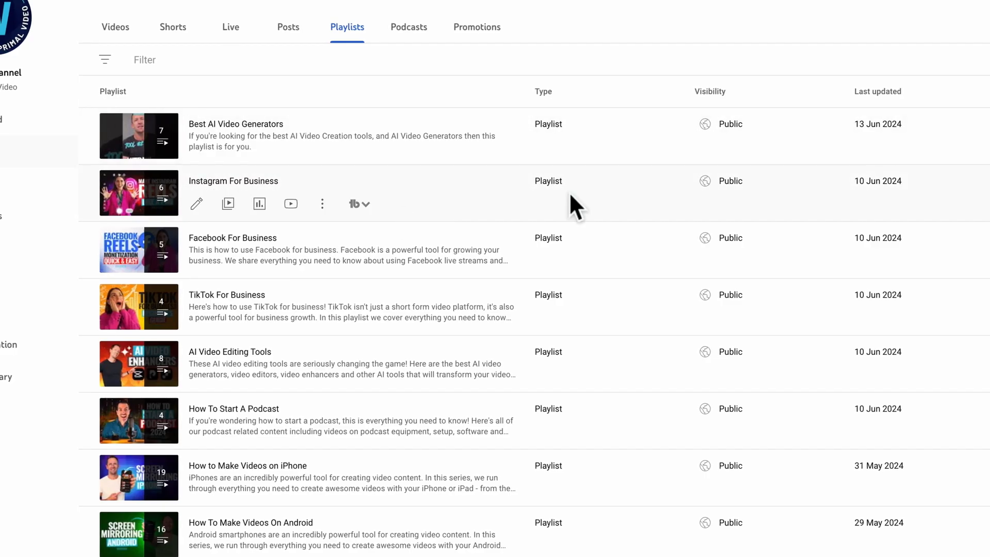
# Review the details, videos and analytics of the Best AI Video Generators playlist, and return to the playlists list.
pyautogui.moveTo(223, 150)
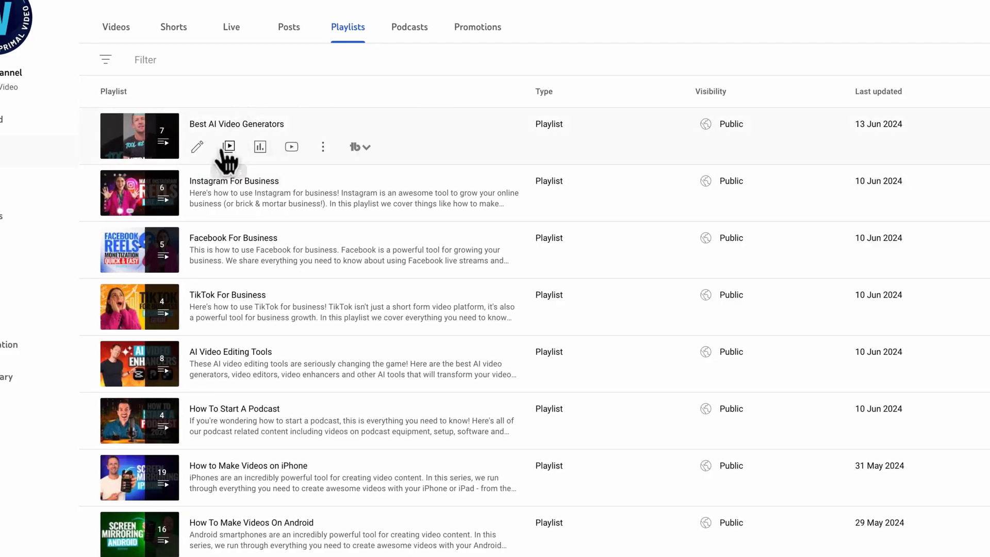
pyautogui.click(198, 149)
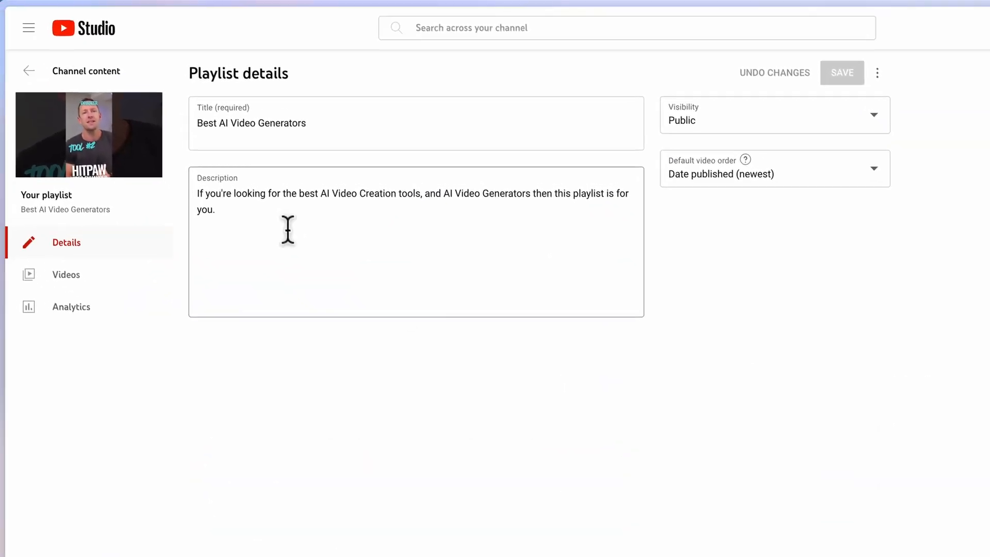
pyautogui.click(96, 274)
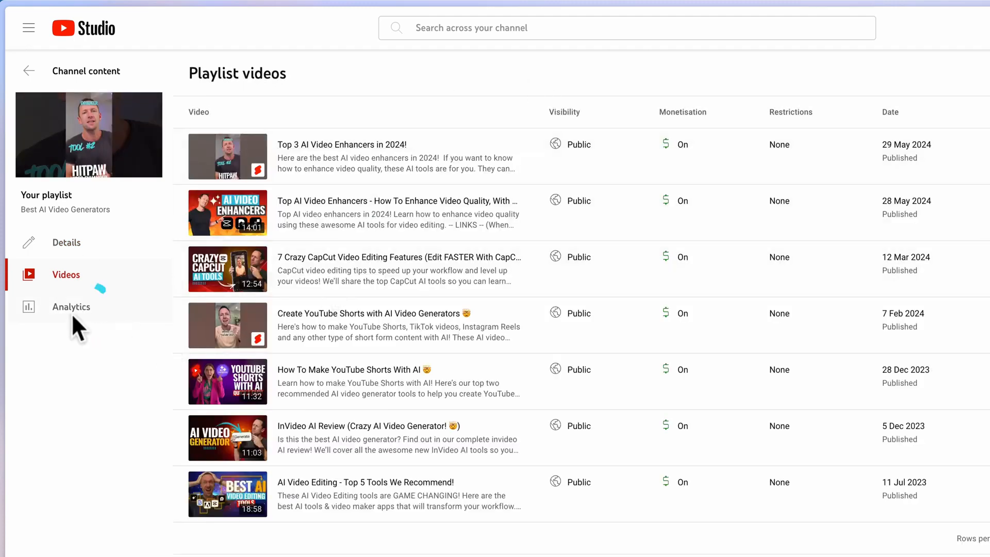
pyautogui.click(72, 314)
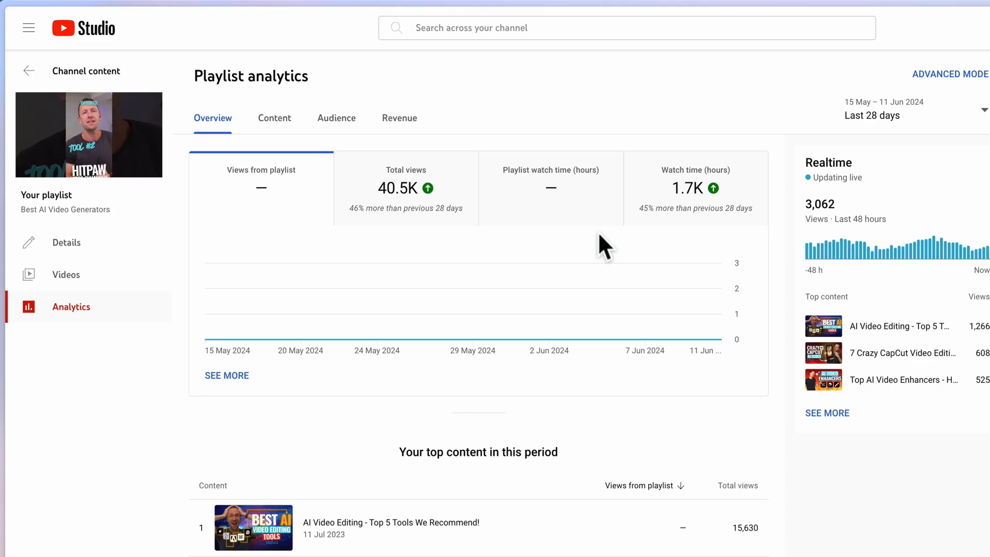
pyautogui.click(26, 72)
# Watch the Best AI Video Generators playlist on YouTube and expand its queue of upcoming videos.
pyautogui.moveTo(410, 242)
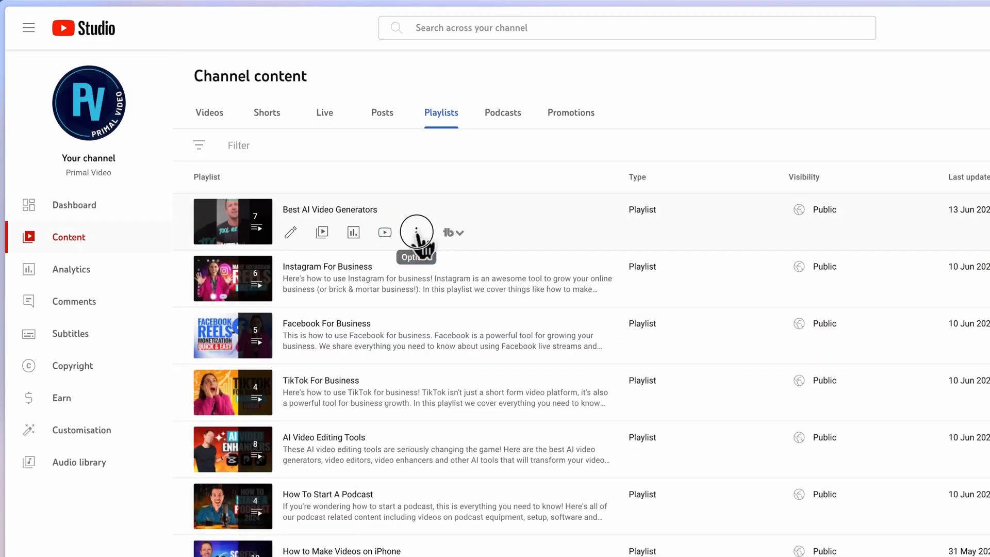
pyautogui.click(417, 233)
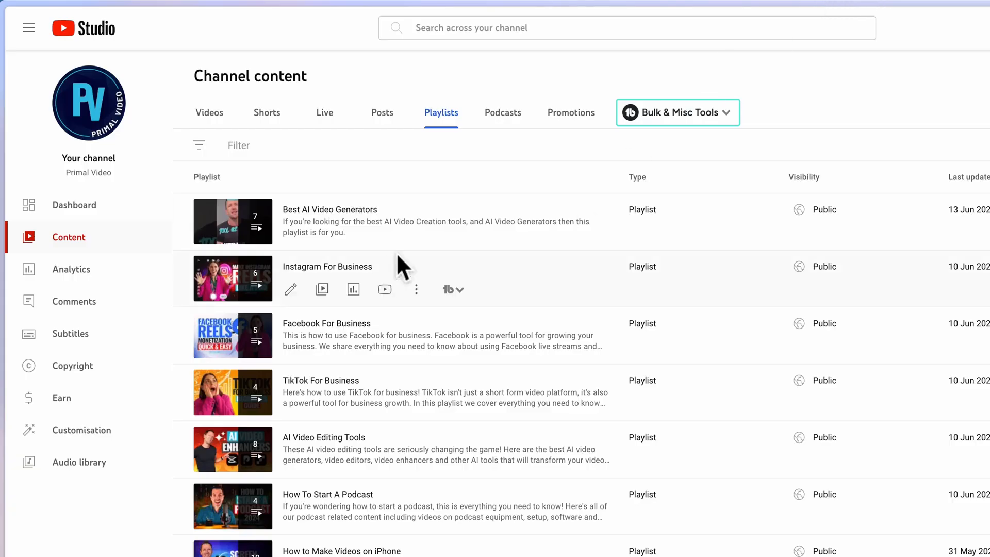
pyautogui.moveTo(404, 231)
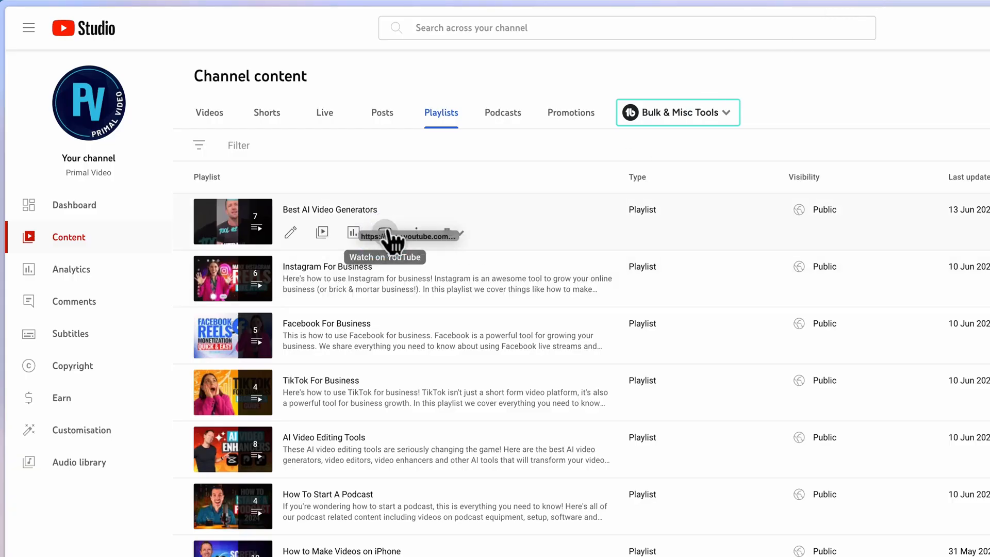
pyautogui.click(385, 235)
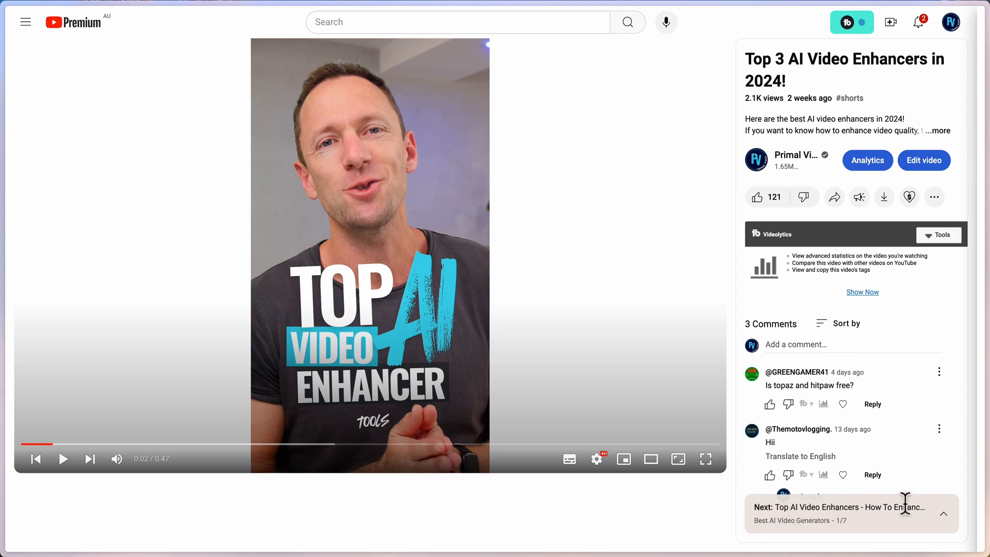
pyautogui.click(944, 514)
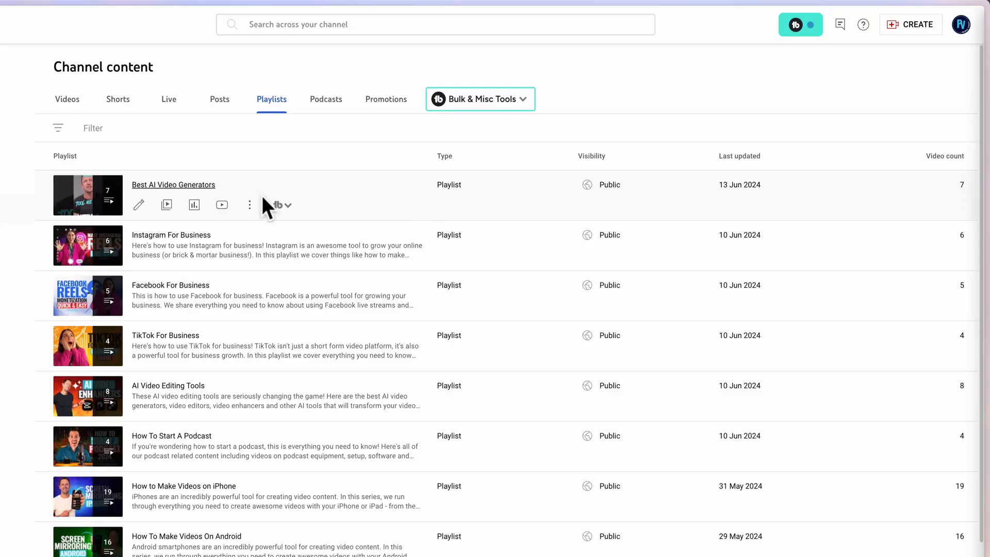
# Open the Best AI Video Generators playlist for editing on YouTube.
pyautogui.click(249, 204)
pyautogui.click(214, 206)
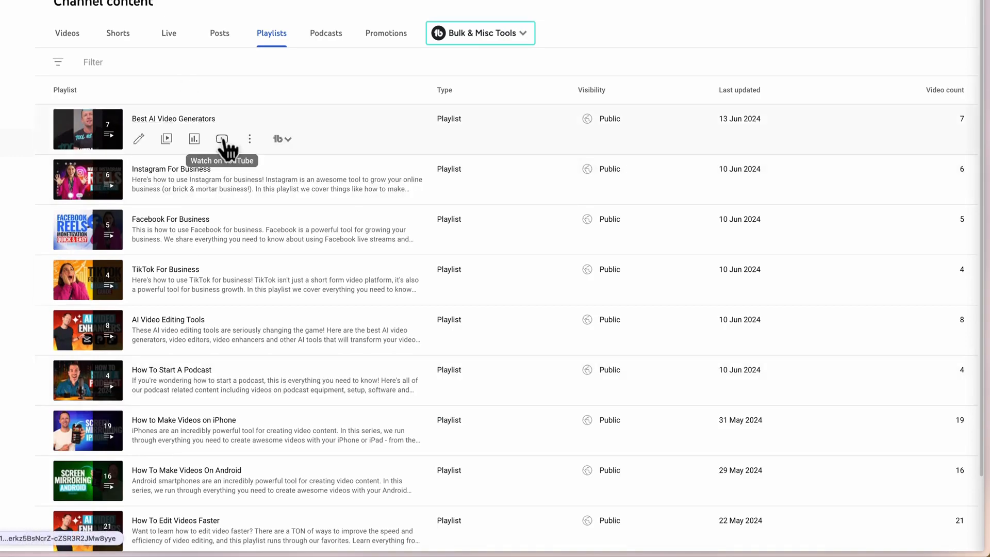
pyautogui.click(249, 139)
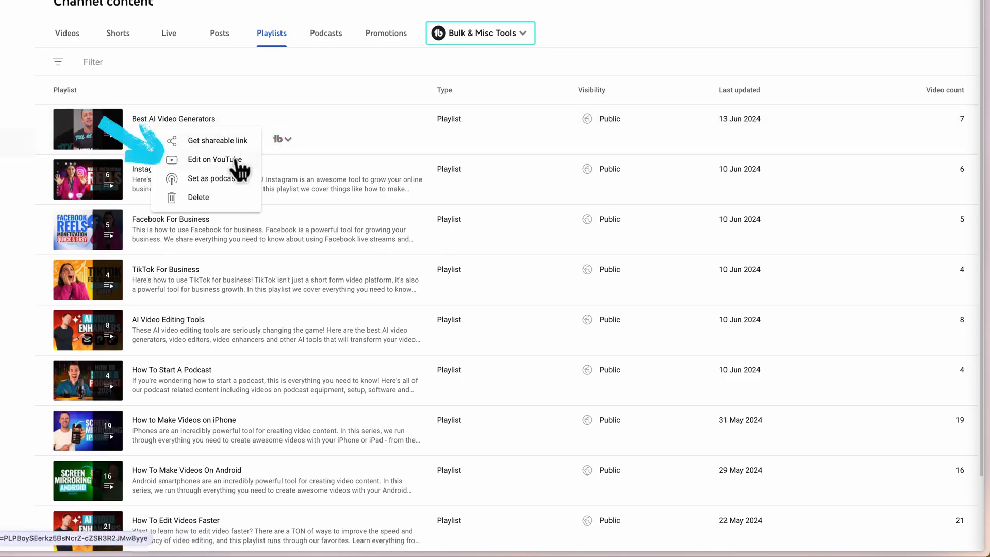
pyautogui.click(217, 160)
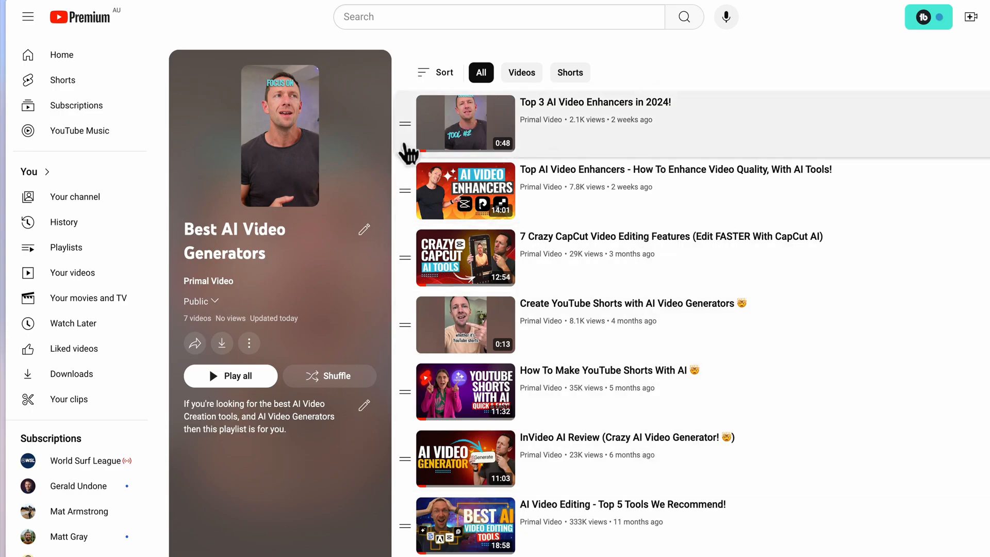
# Reorder the playlist to start with "Top AI Video Enhancers", "Top 3 AI Video Enhancers in 2024!" and "7 Crazy CapCut Video Editing Features".
pyautogui.moveTo(402, 127); pyautogui.dragTo(404, 195)
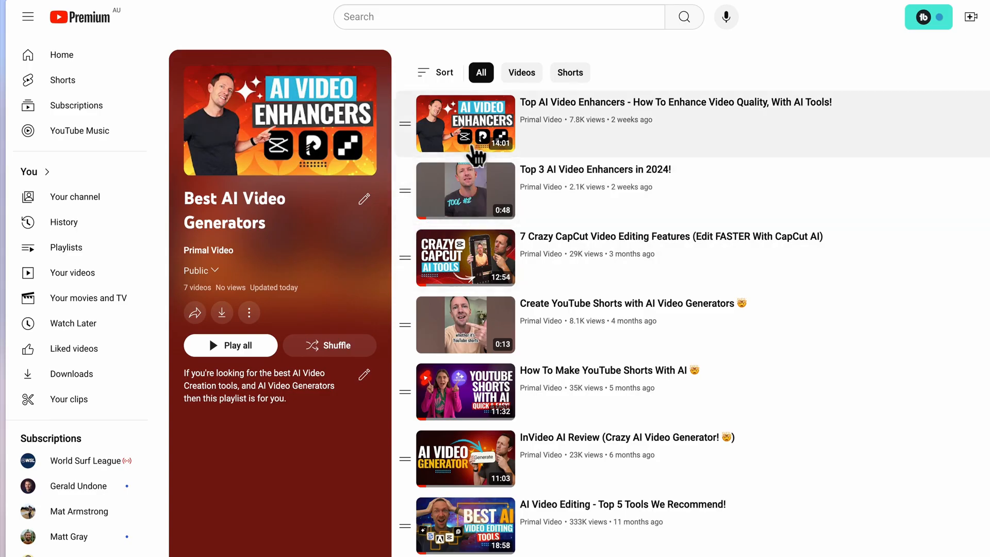
pyautogui.moveTo(405, 258); pyautogui.dragTo(404, 129)
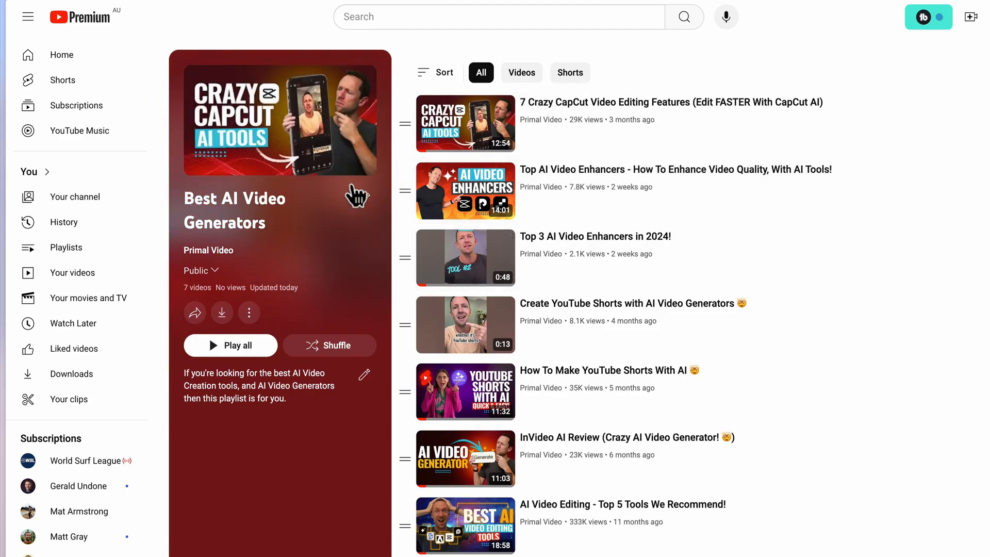
pyautogui.moveTo(405, 257); pyautogui.dragTo(404, 126)
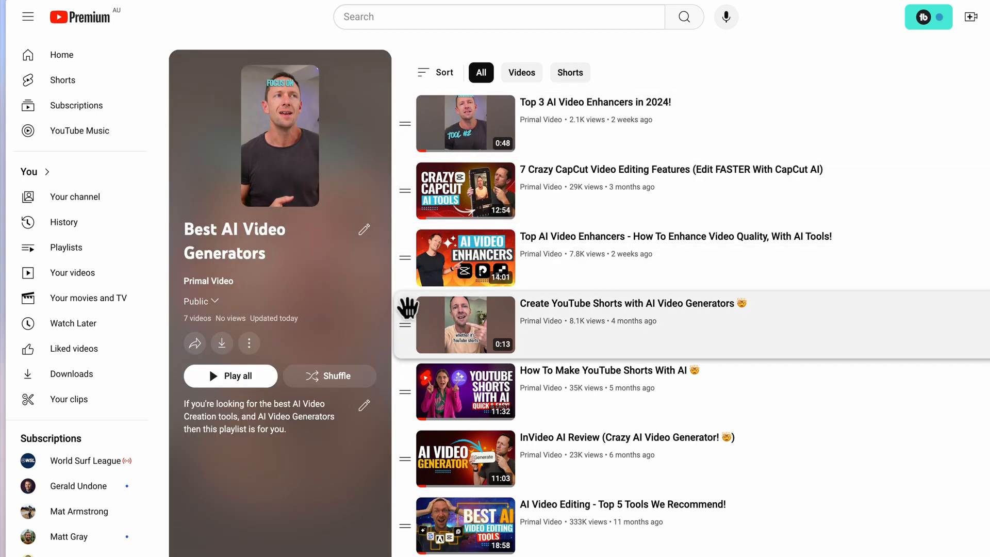
pyautogui.moveTo(415, 268); pyautogui.dragTo(407, 129)
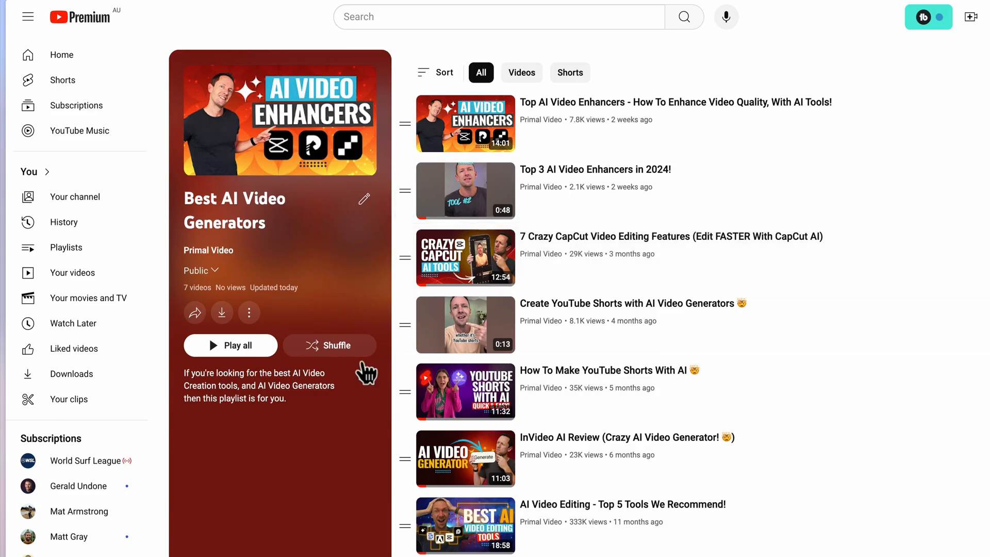
# View the options for adding videos to the Best AI Video Generators playlist, and close them without adding any.
pyautogui.click(249, 314)
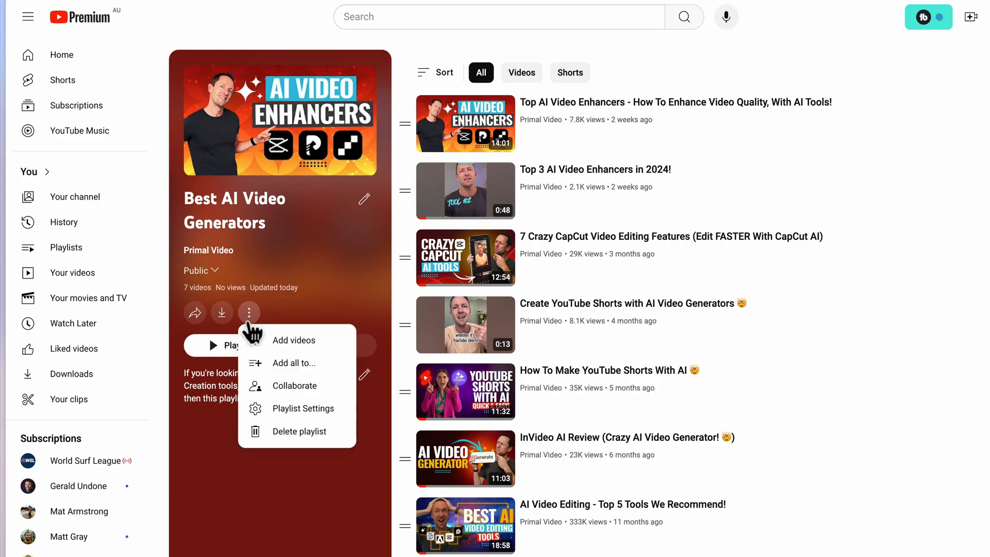
pyautogui.click(263, 343)
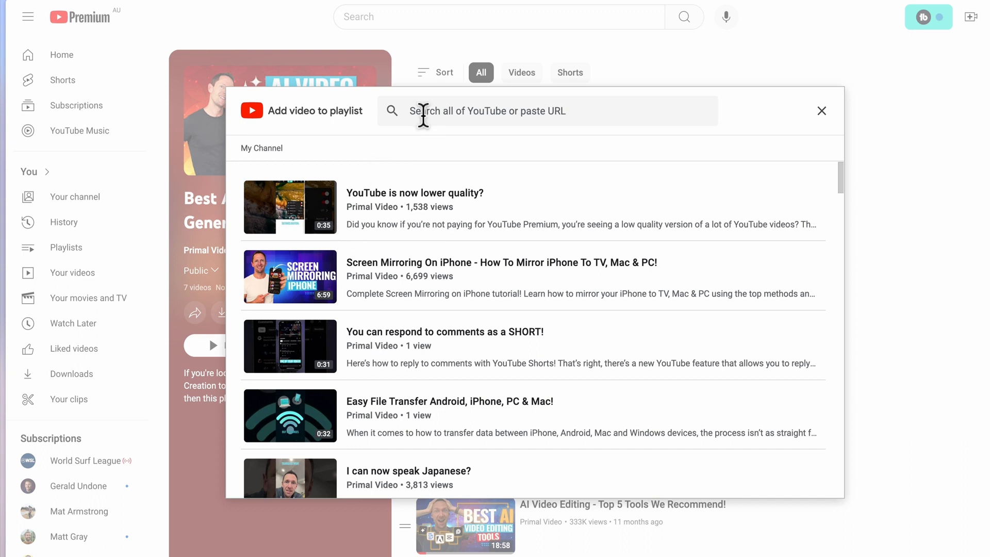
pyautogui.click(822, 111)
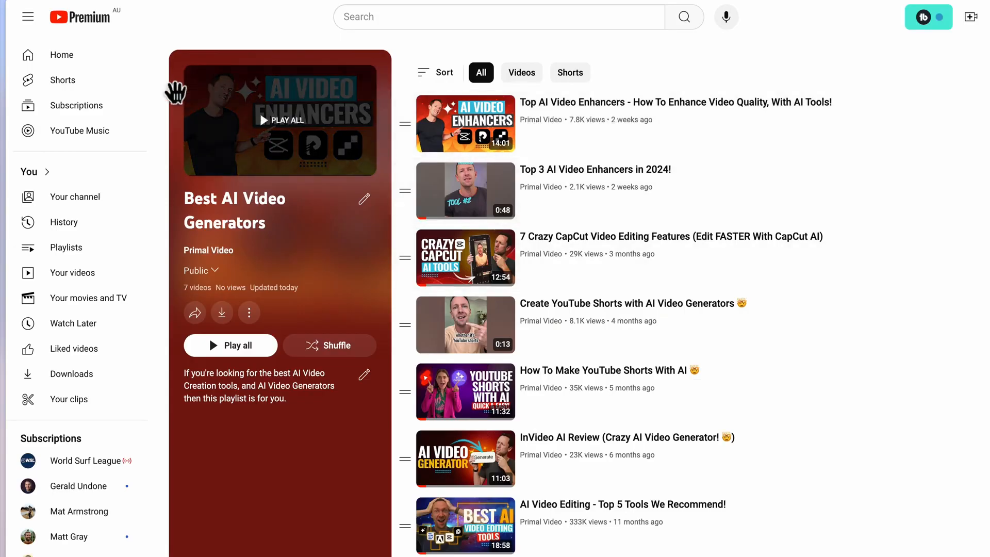
# On the YouTube home page, open the save-to-playlist option for the video "The Future of Final Cut Pro is... Apple Intelligence?".
pyautogui.click(76, 58)
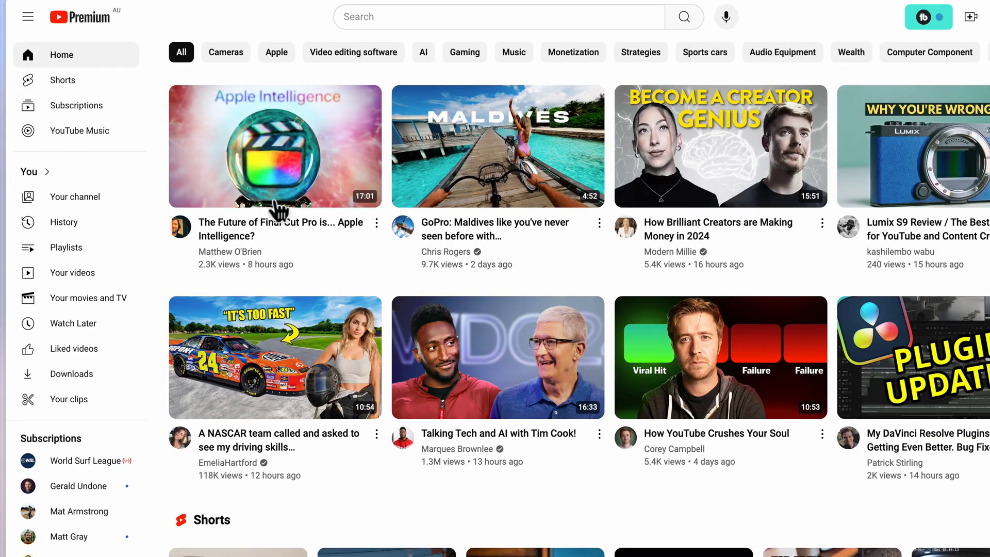
pyautogui.click(376, 223)
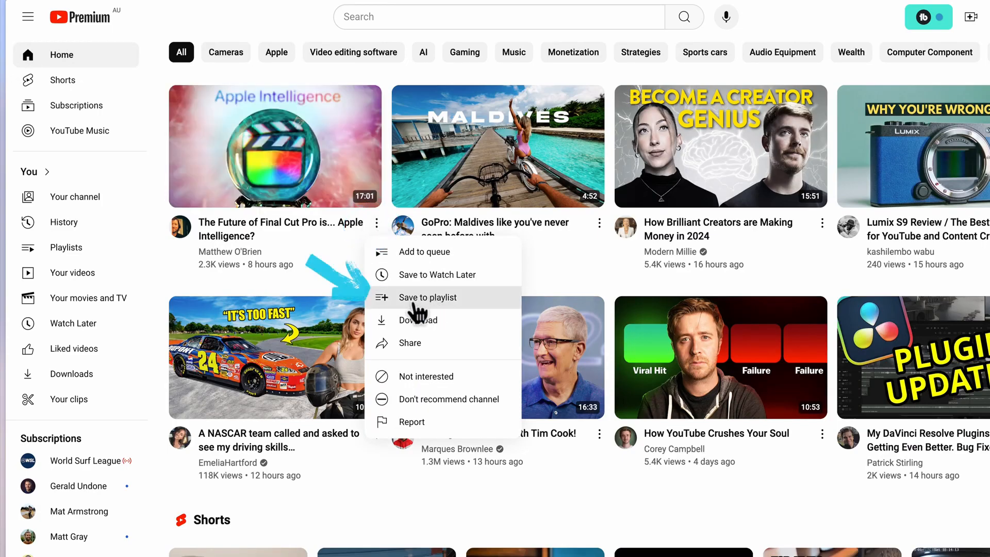
pyautogui.click(416, 304)
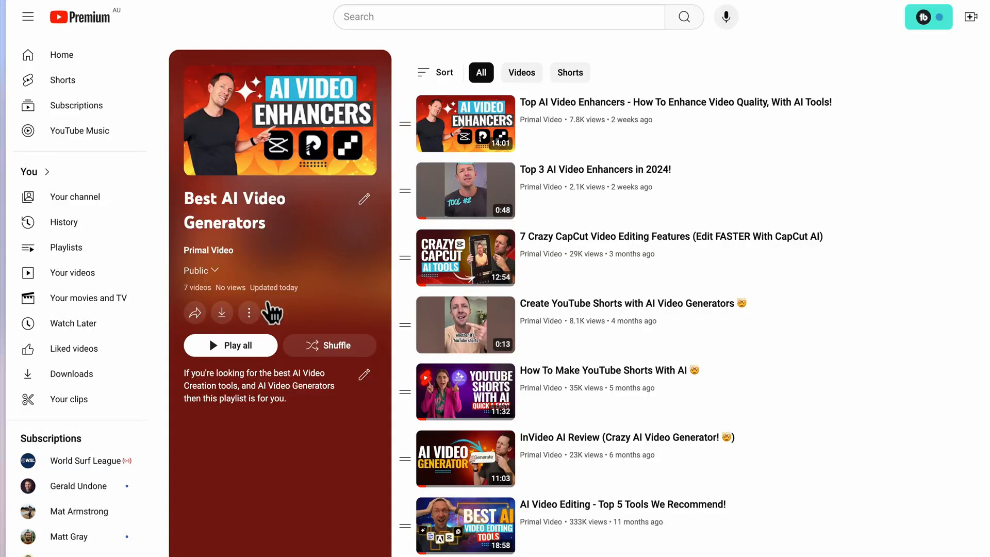
# Open the collaboration options of the Best AI Video Generators playlist.
pyautogui.click(249, 313)
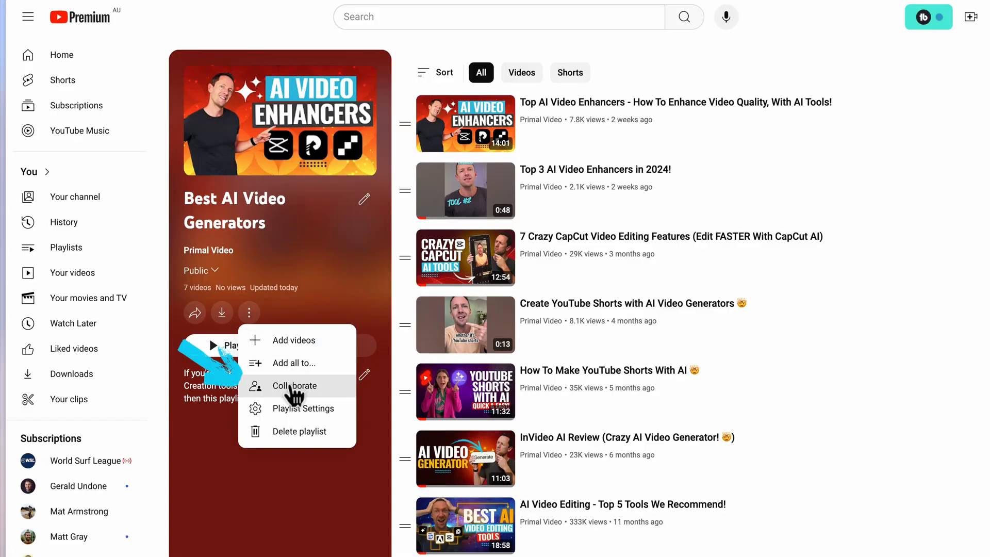
pyautogui.click(295, 392)
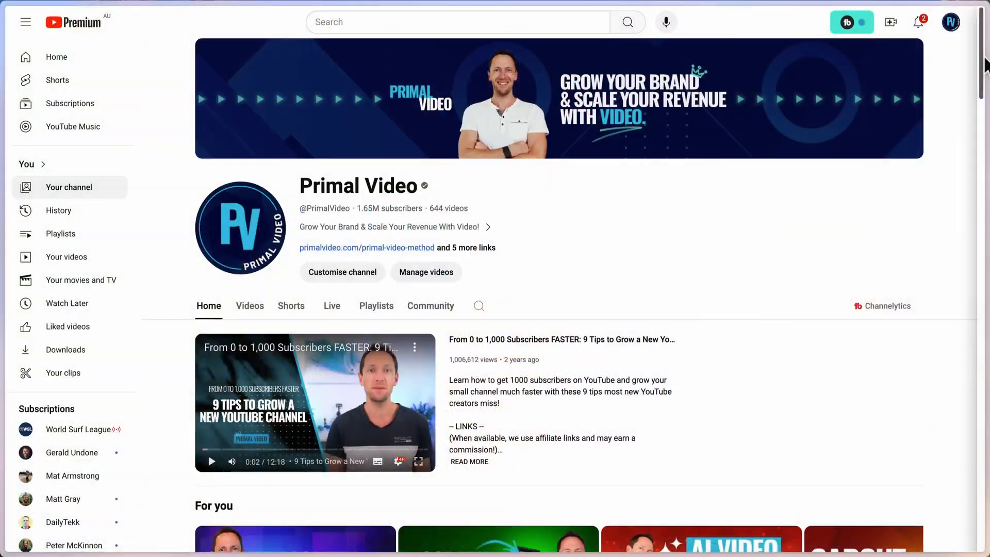
# Examine how videos, Shorts and playlists are arranged in sections on the Primal Video channel's home page.
pyautogui.moveTo(982, 67); pyautogui.dragTo(982, 110)
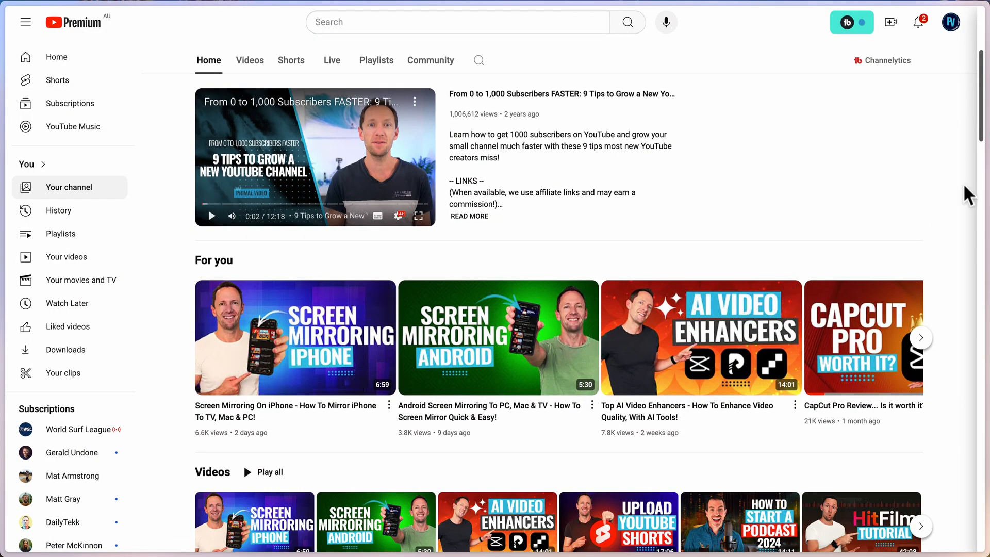
pyautogui.moveTo(982, 124); pyautogui.dragTo(982, 170)
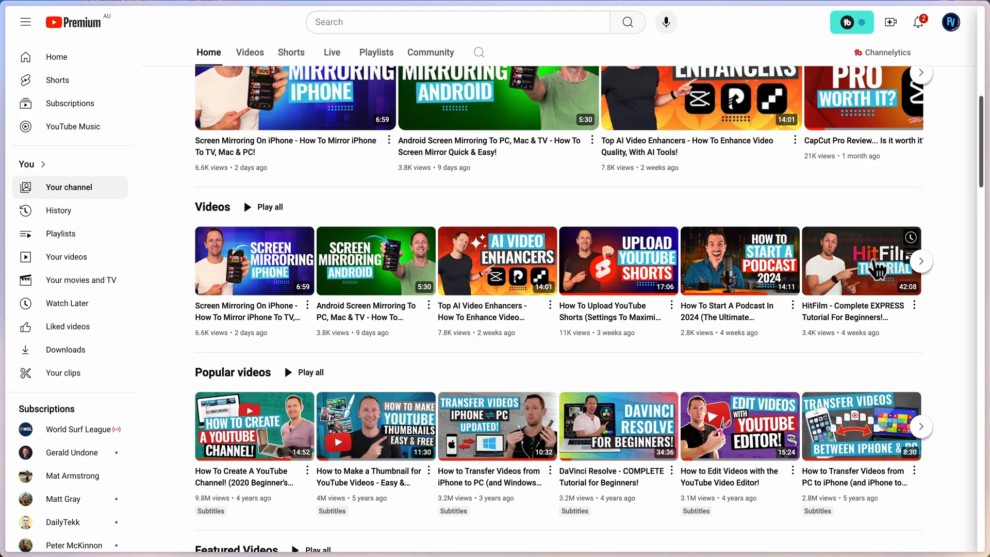
pyautogui.moveTo(877, 269)
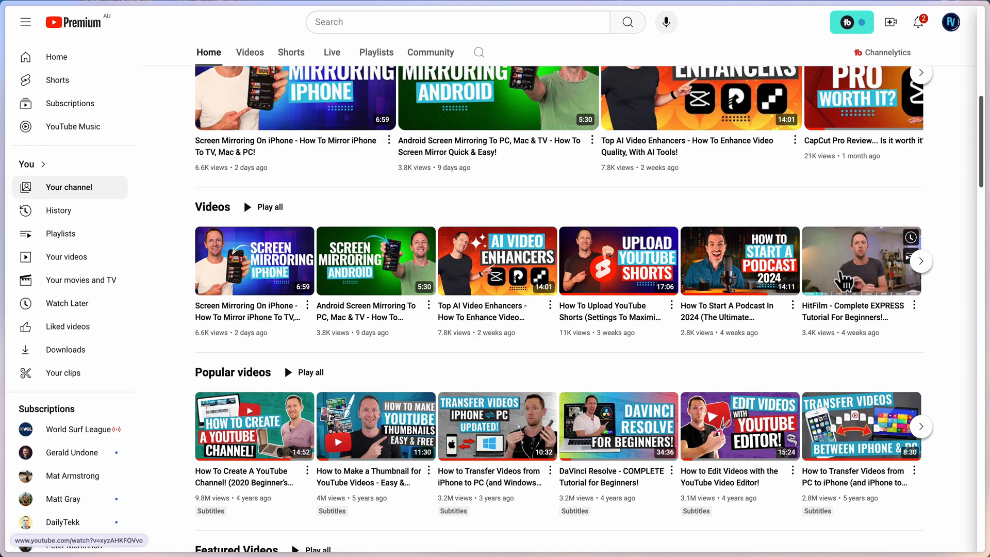
pyautogui.scroll(-5, 228, 347)
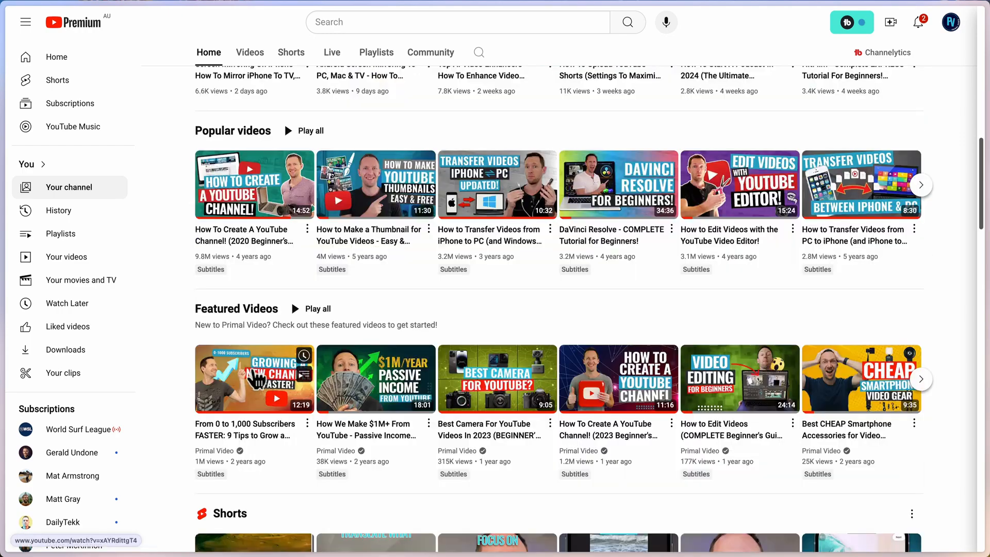
pyautogui.scroll(-3, 241, 399)
pyautogui.scroll(-1, 241, 399)
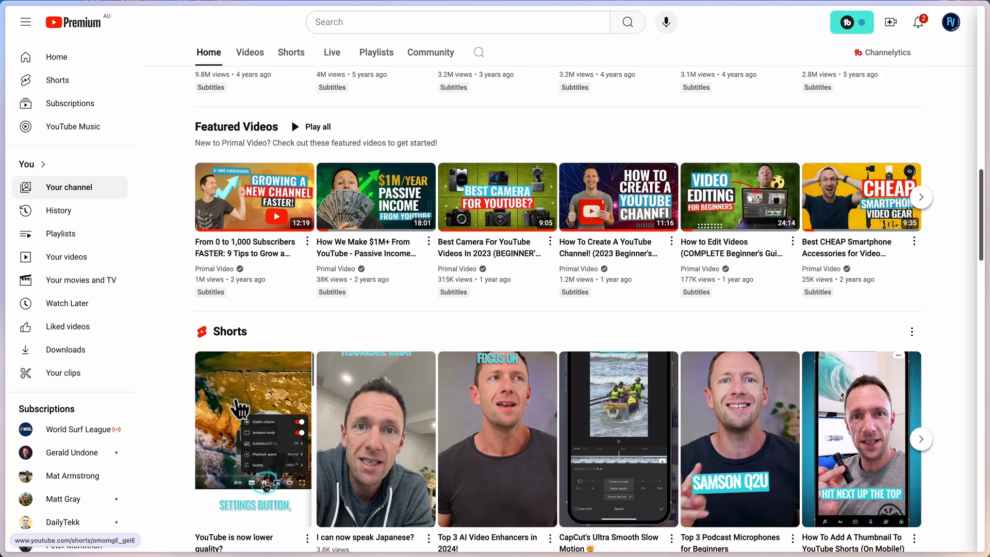
pyautogui.scroll(-6, 240, 410)
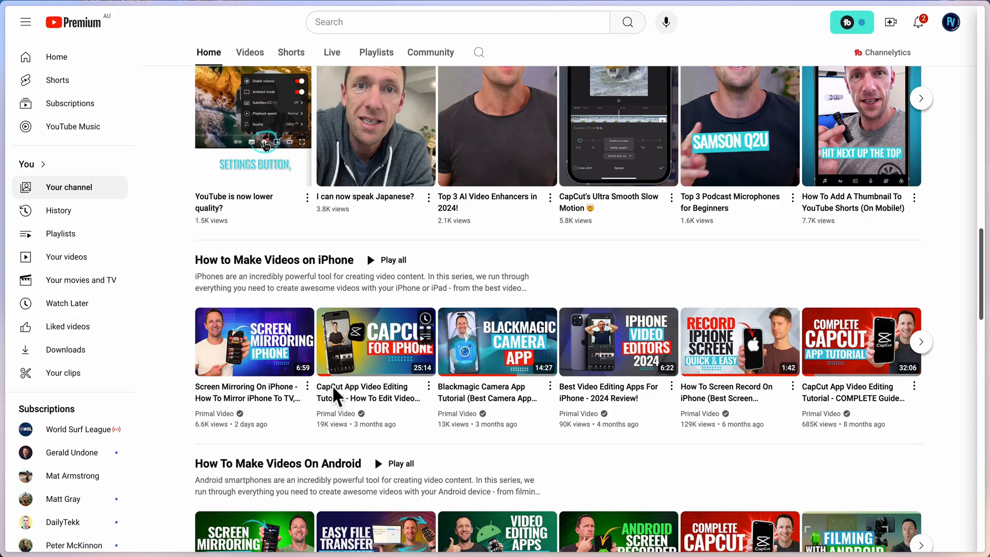
pyautogui.scroll(-3, 279, 374)
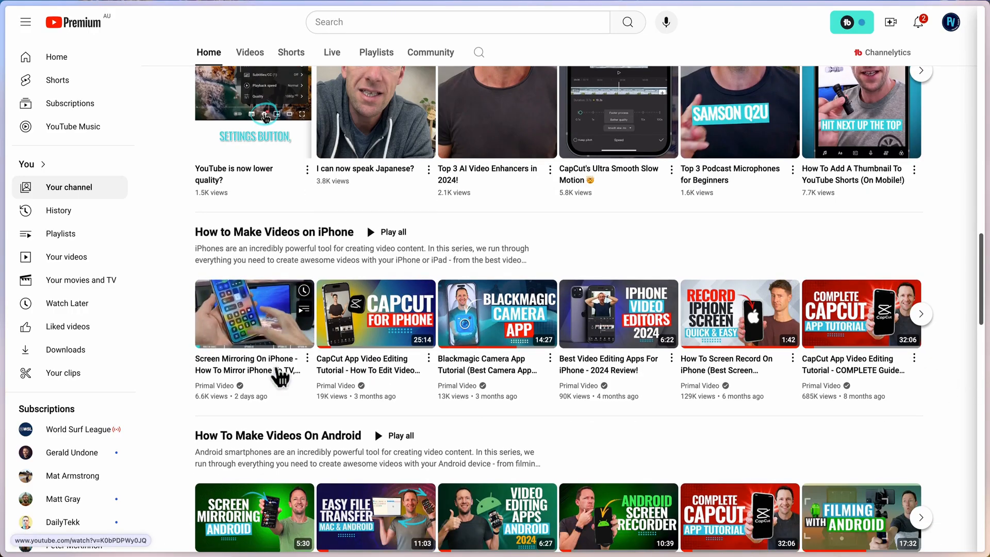
pyautogui.scroll(-3, 281, 374)
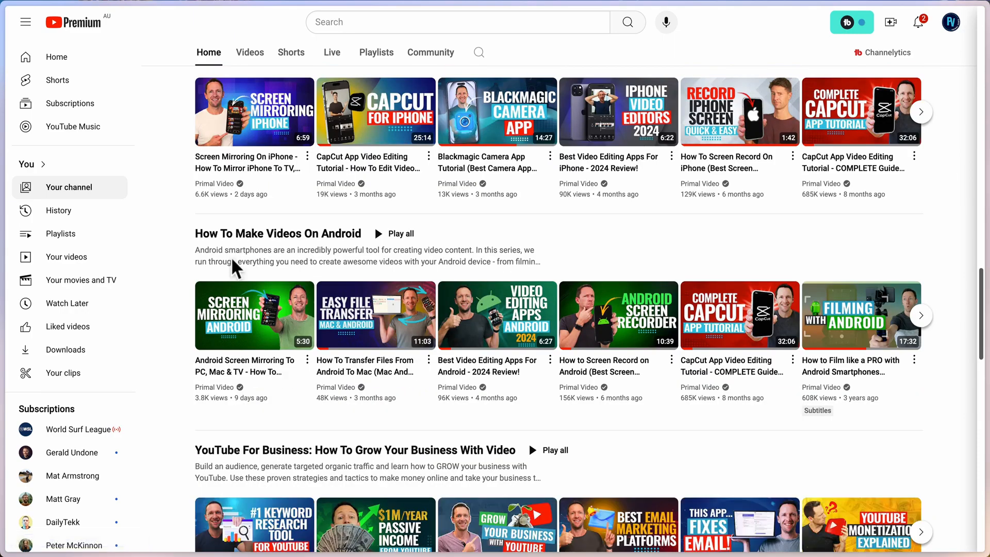
pyautogui.scroll(-3, 233, 266)
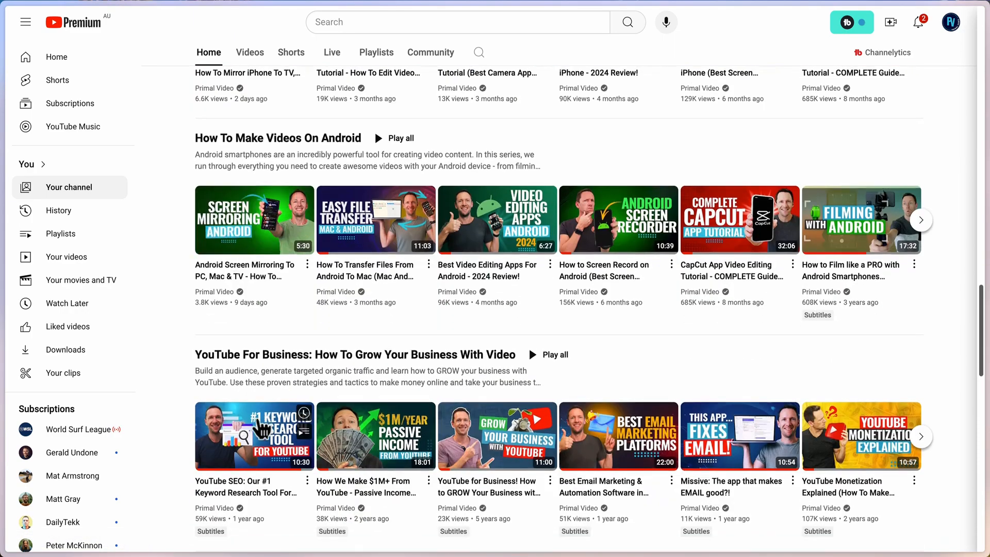
pyautogui.scroll(-7, 506, 345)
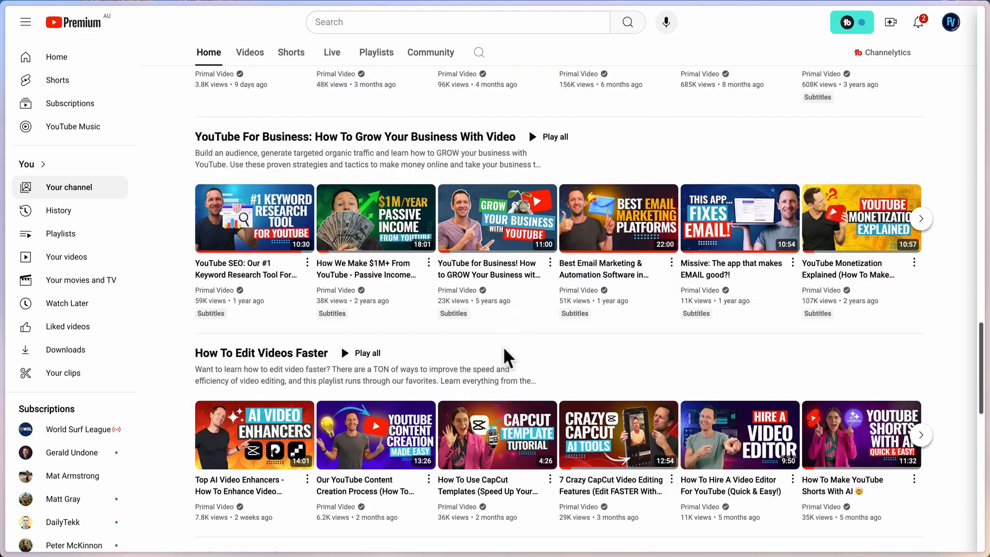
pyautogui.scroll(-7, 317, 384)
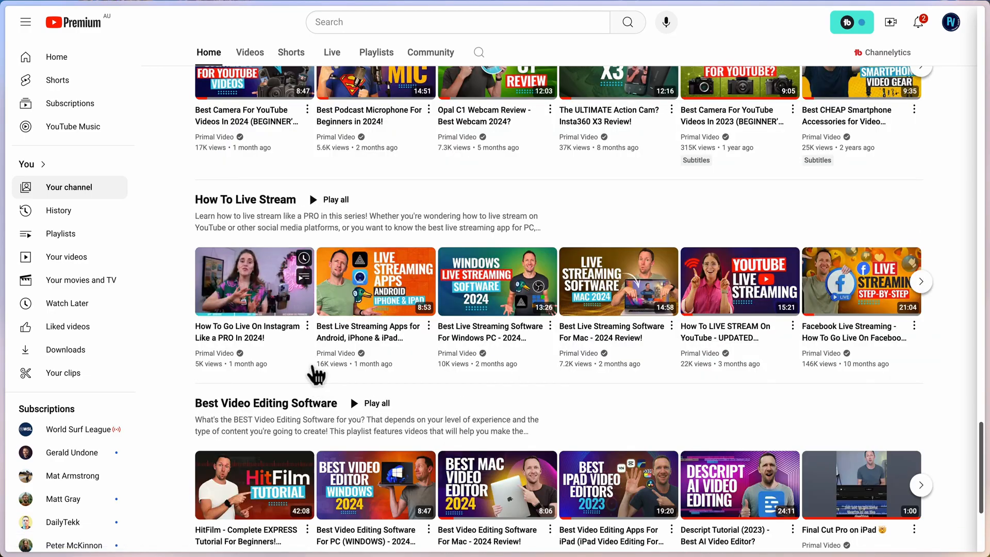
pyautogui.scroll(10, 320, 340)
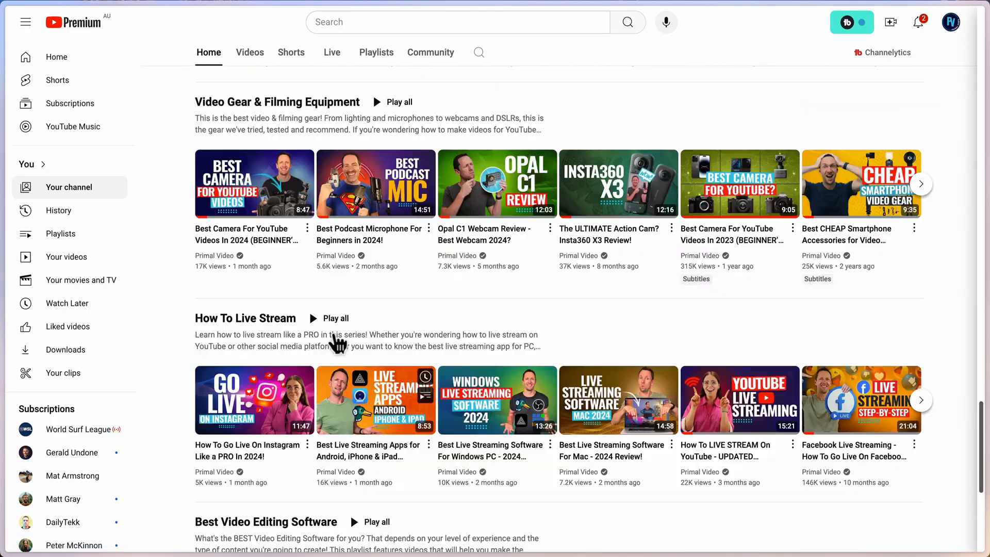
# Open the Primal Video channel's list of created playlists and look through it.
pyautogui.click(382, 63)
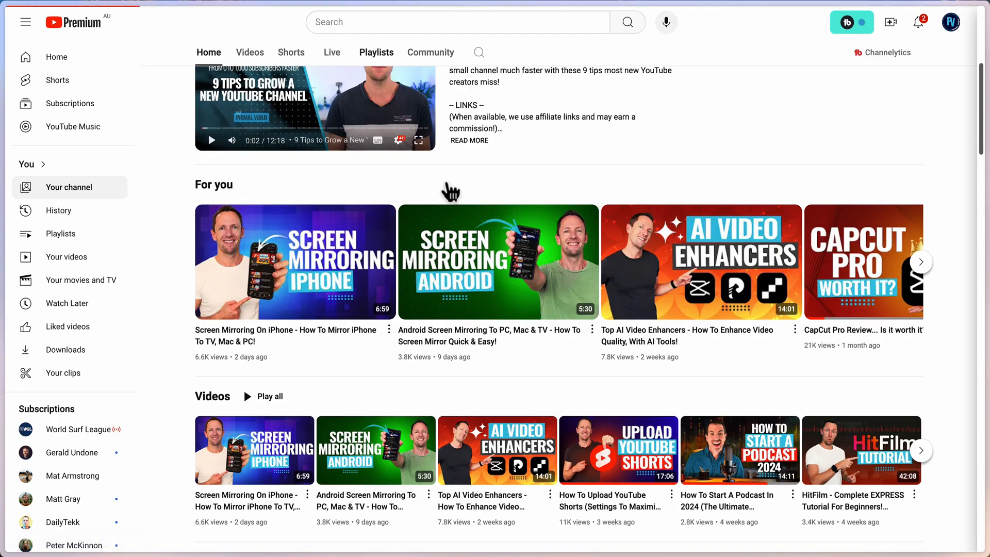
pyautogui.scroll(-4, 527, 339)
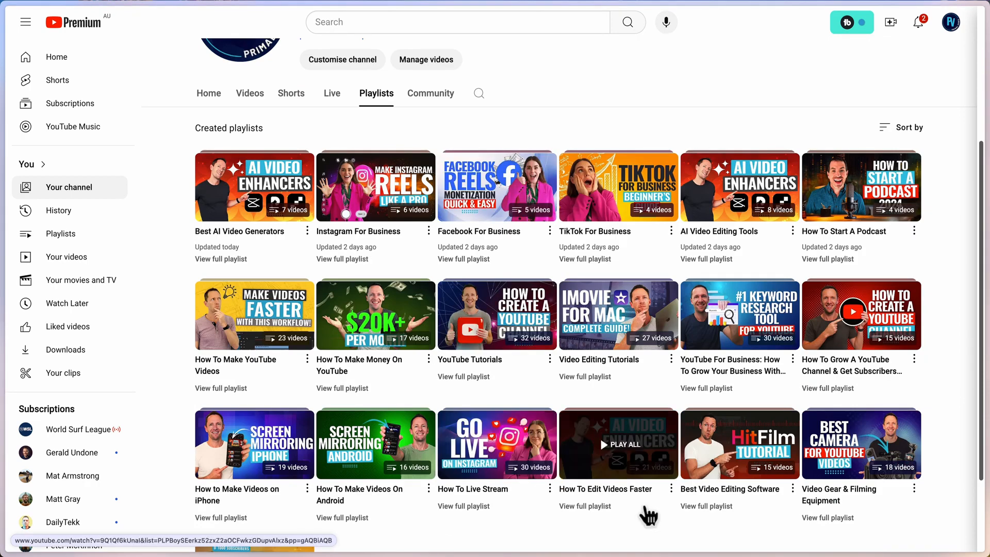
pyautogui.scroll(-1, 643, 506)
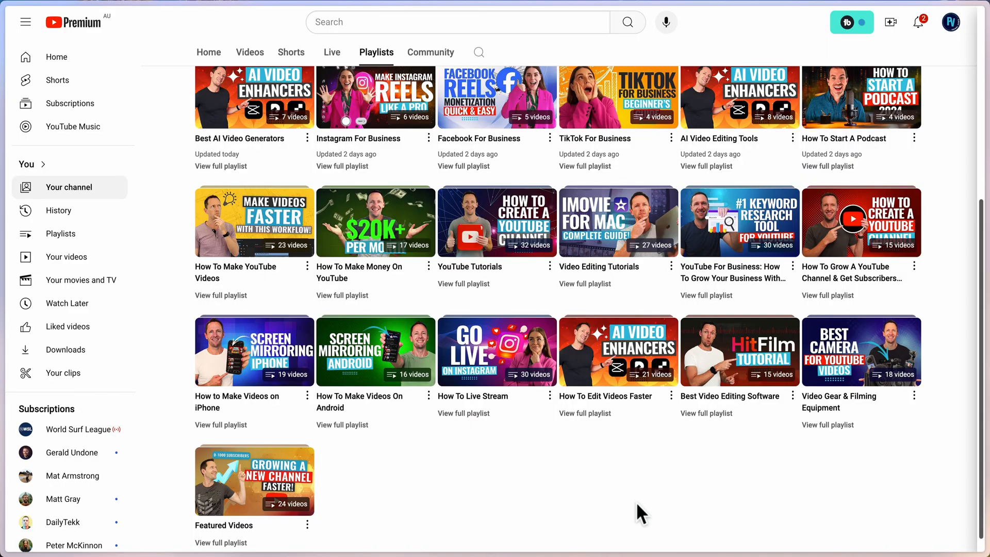
# Open the channel's layout customisation in YouTube Studio and review the featured sections, including the single-playlist ones.
pyautogui.click(950, 22)
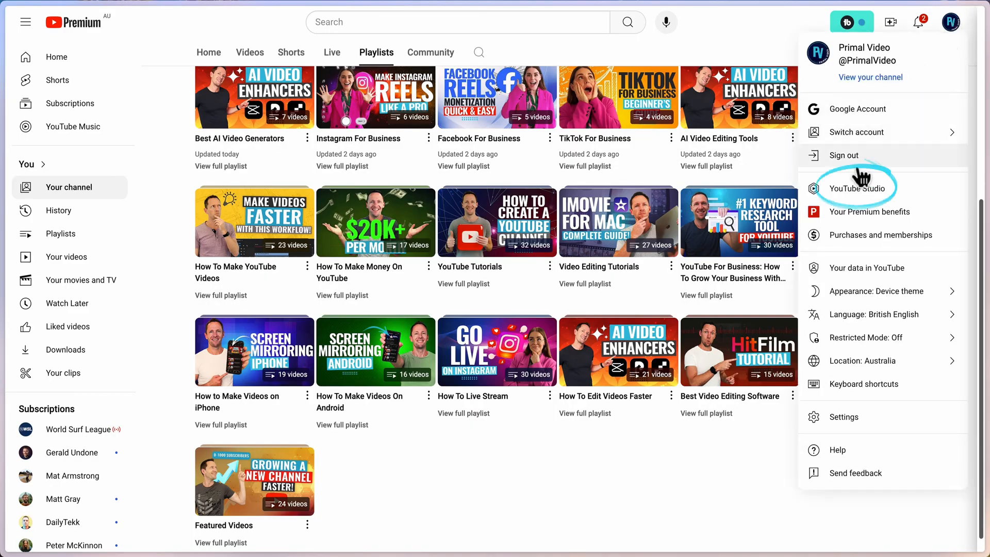
pyautogui.click(858, 187)
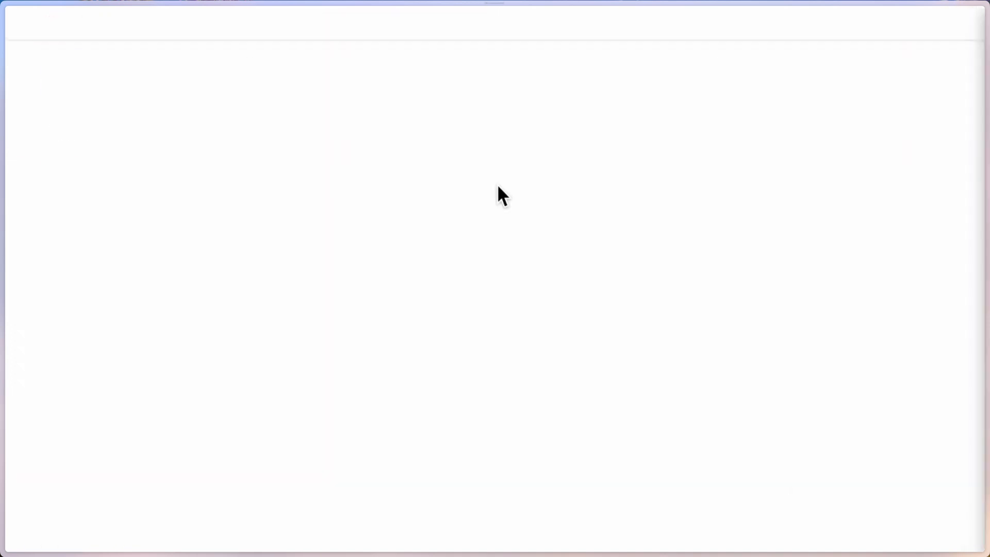
pyautogui.click(70, 345)
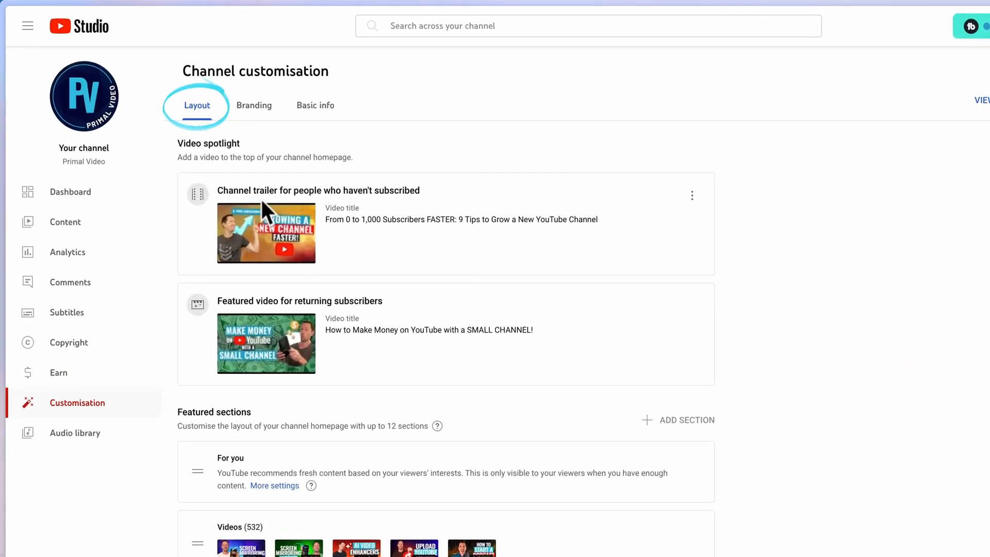
pyautogui.scroll(-3, 382, 505)
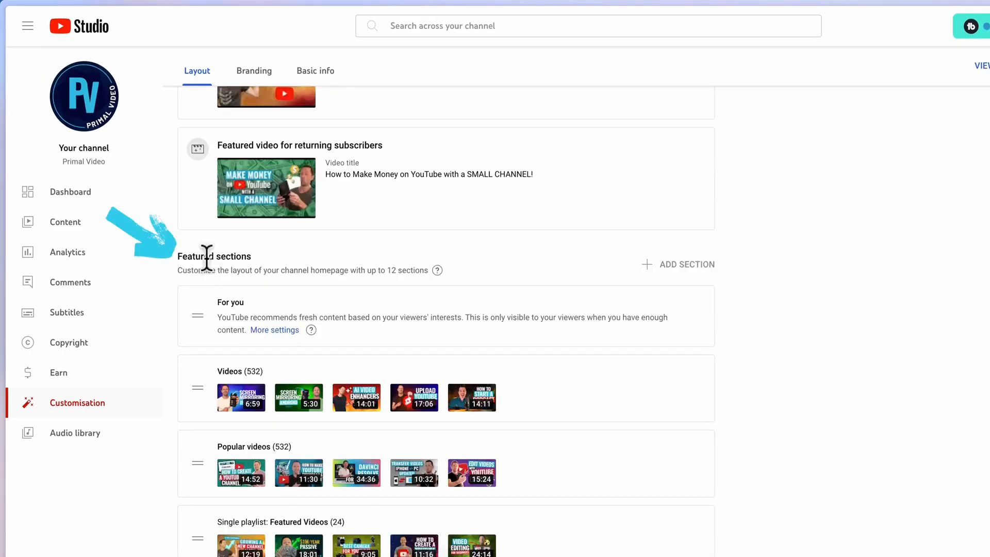
pyautogui.scroll(-1, 586, 347)
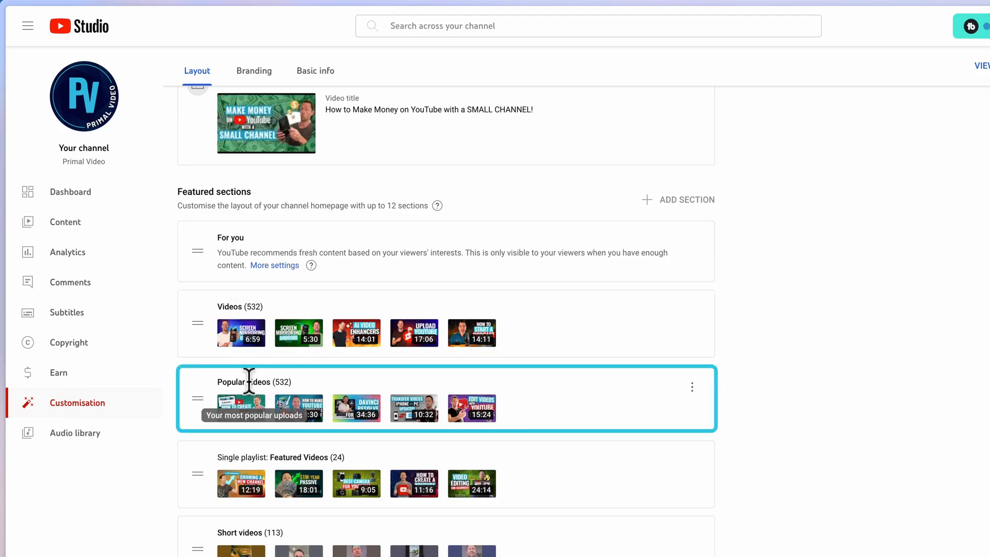
pyautogui.scroll(-3, 528, 428)
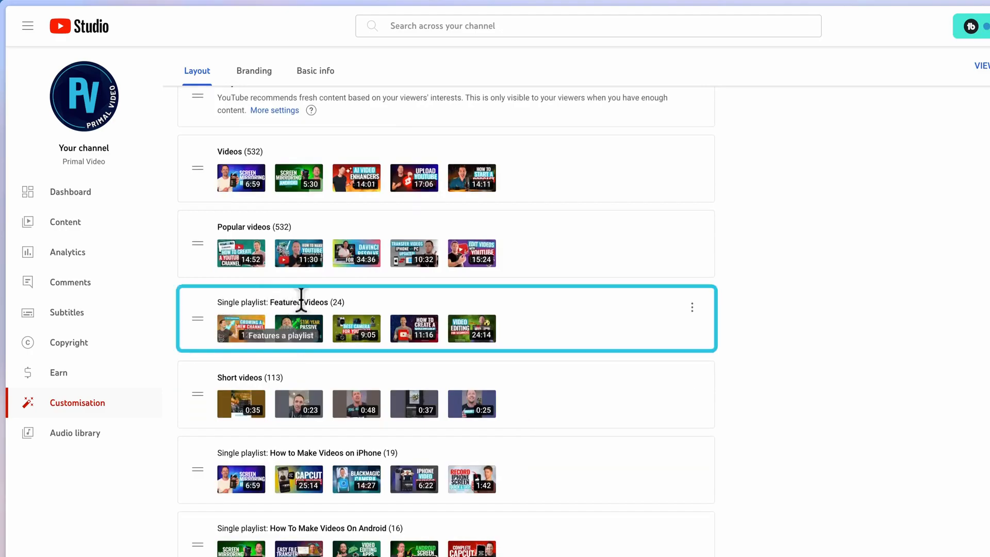
pyautogui.scroll(-1, 301, 301)
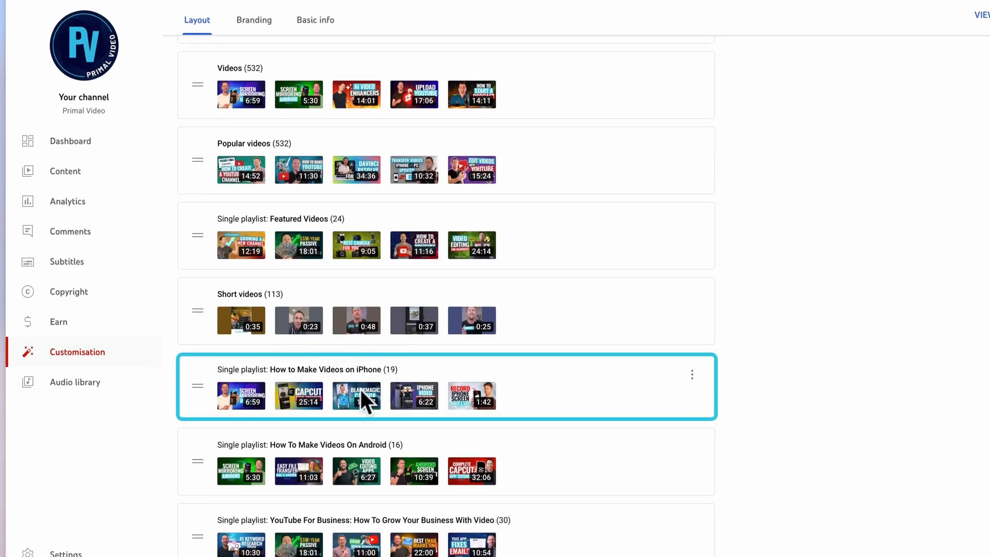
pyautogui.scroll(-8, 364, 462)
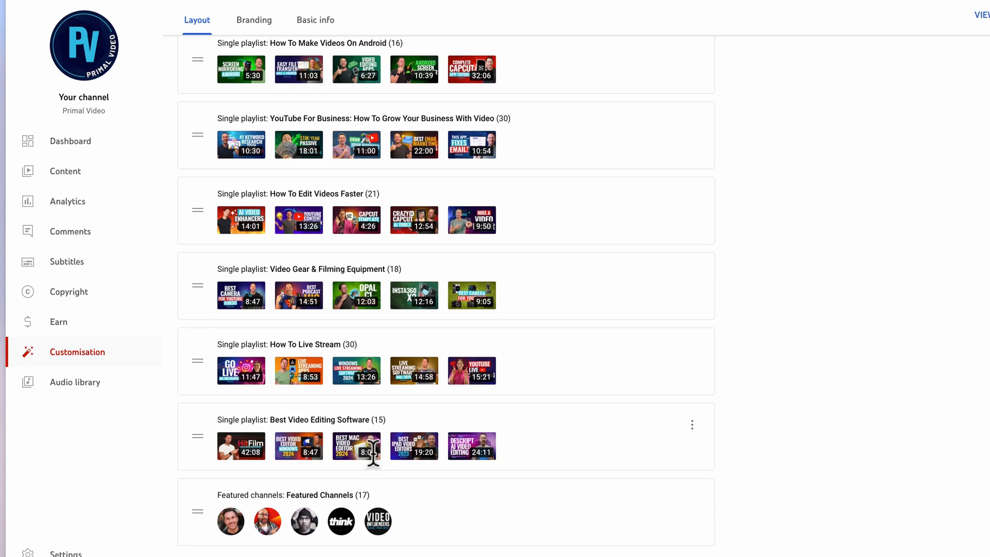
# Remove the Featured Videos single-playlist section from the channel home page's featured sections.
pyautogui.scroll(12, 818, 405)
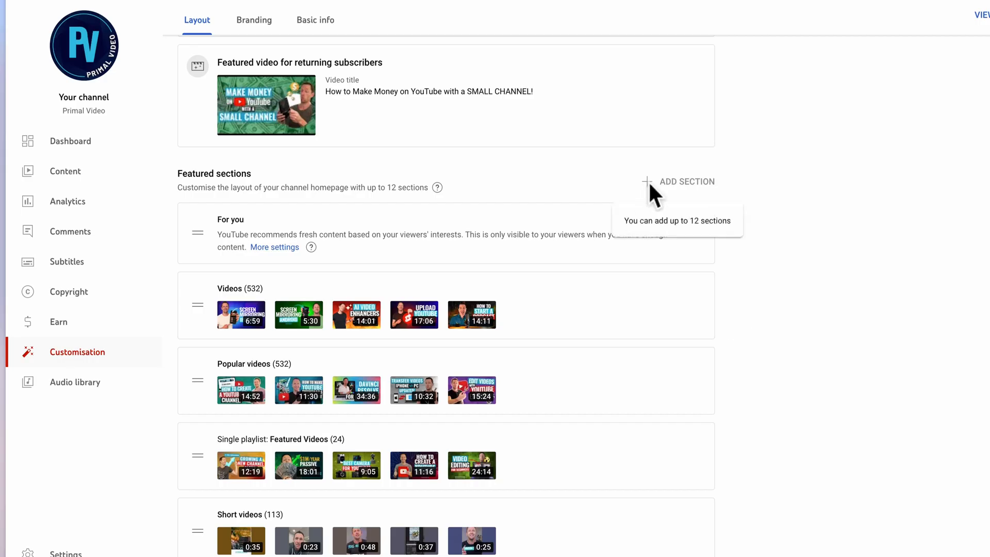
pyautogui.scroll(-1, 652, 350)
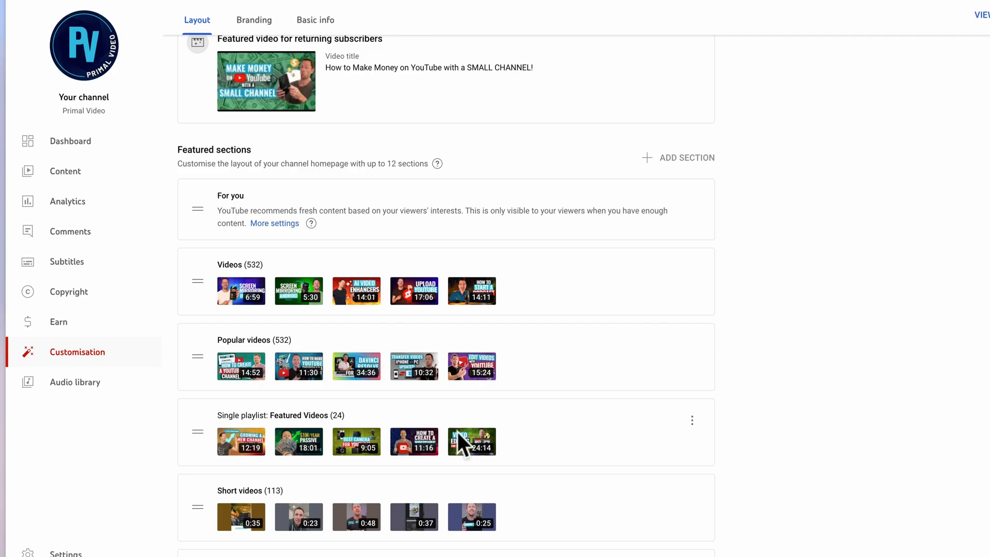
pyautogui.click(692, 418)
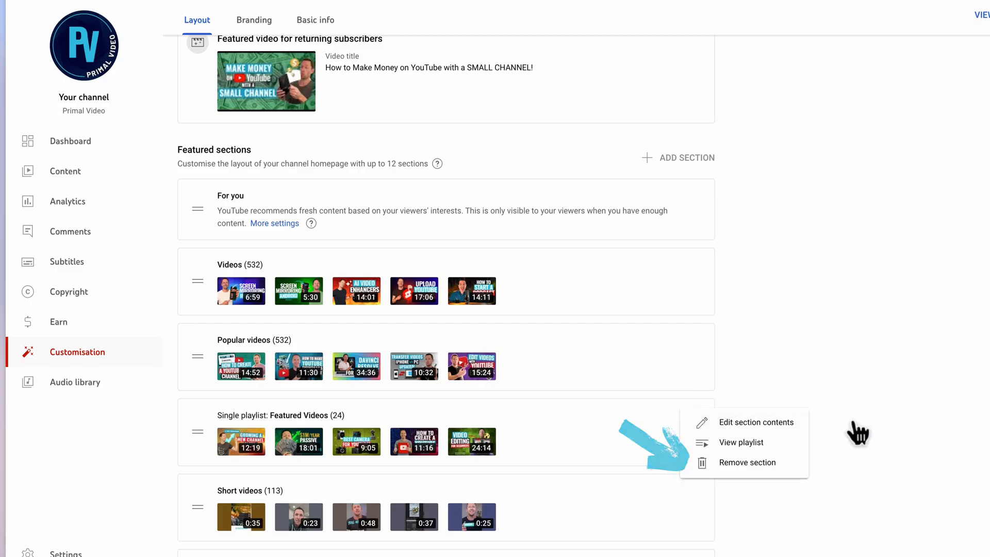
pyautogui.click(769, 467)
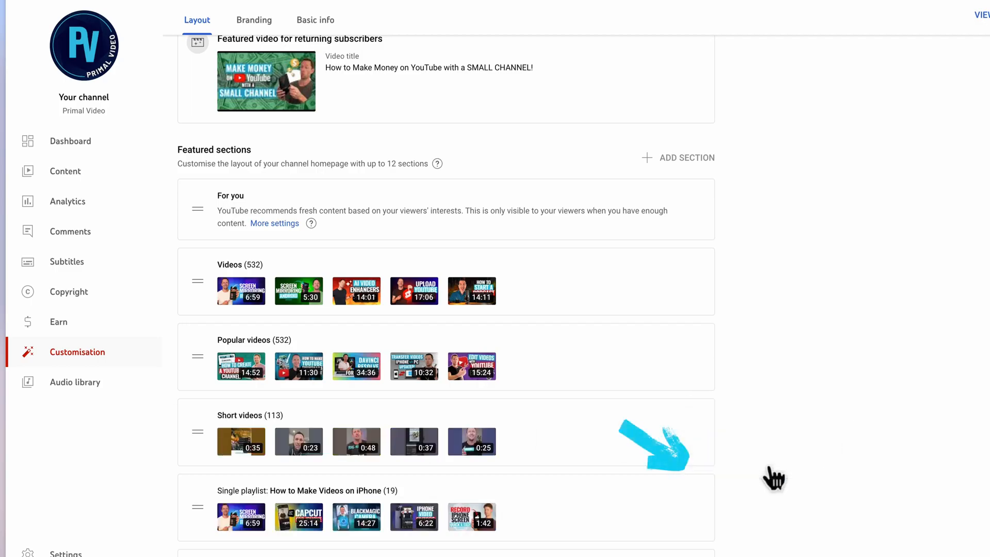
pyautogui.click(923, 63)
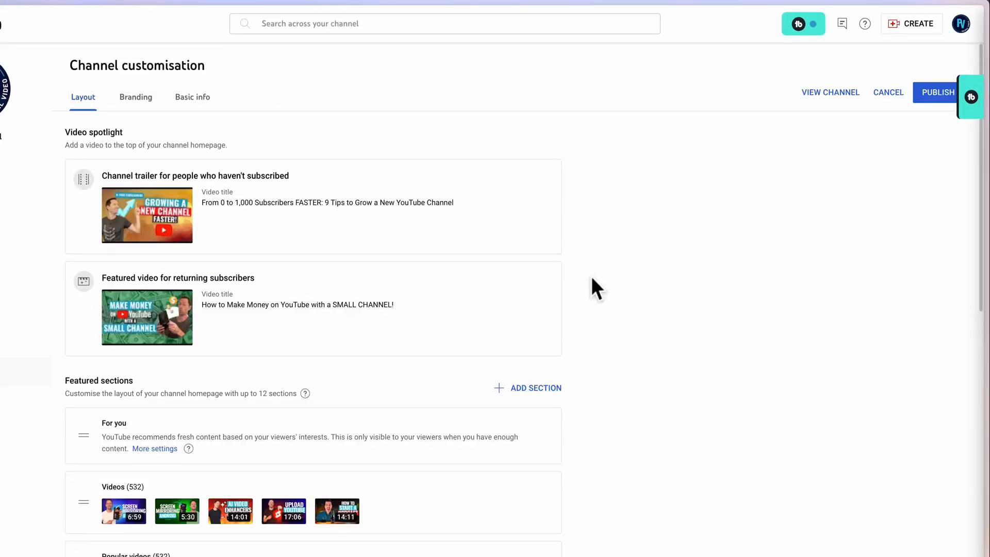
# Add a single-playlist section to the channel home page, choosing the channel's own Featured Videos playlist.
pyautogui.click(531, 388)
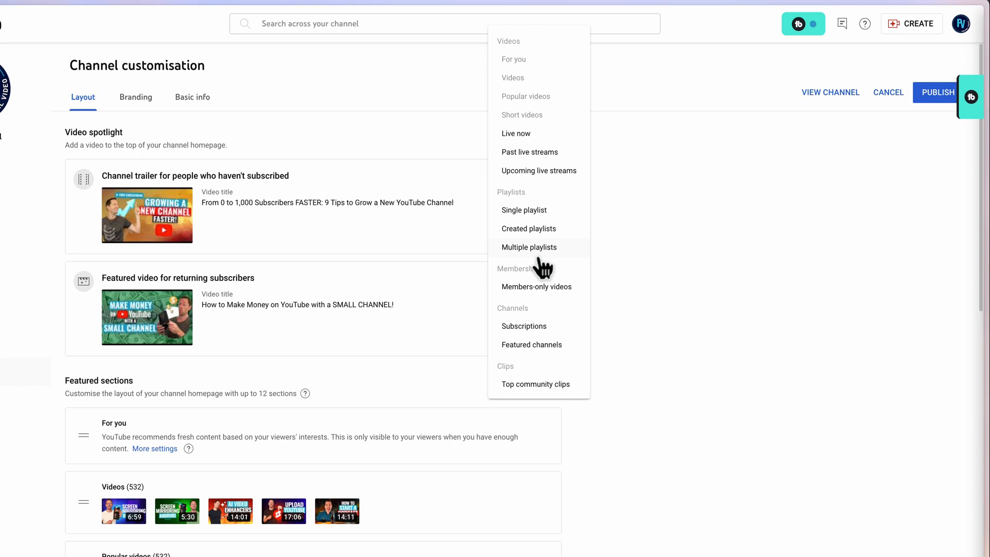
pyautogui.click(515, 214)
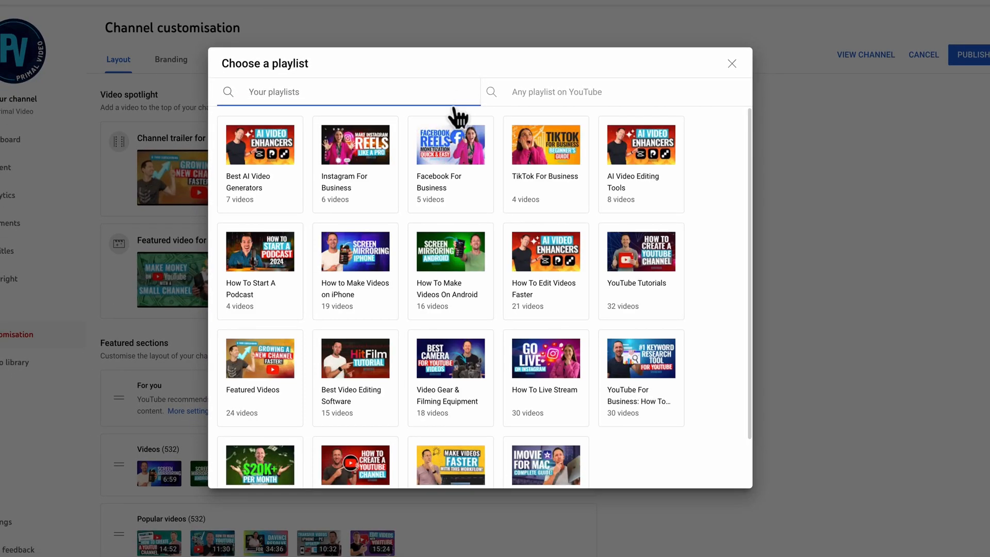
pyautogui.click(561, 88)
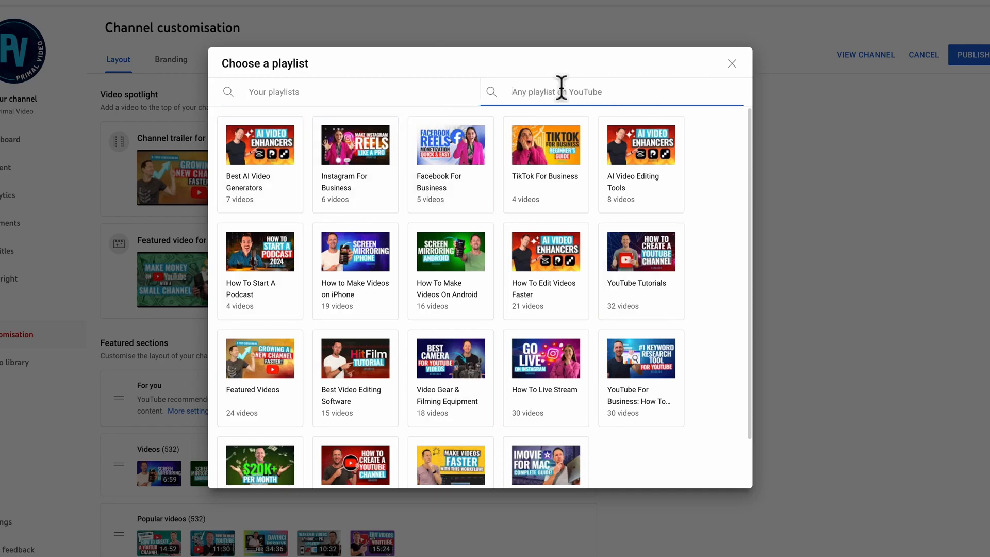
pyautogui.click(417, 97)
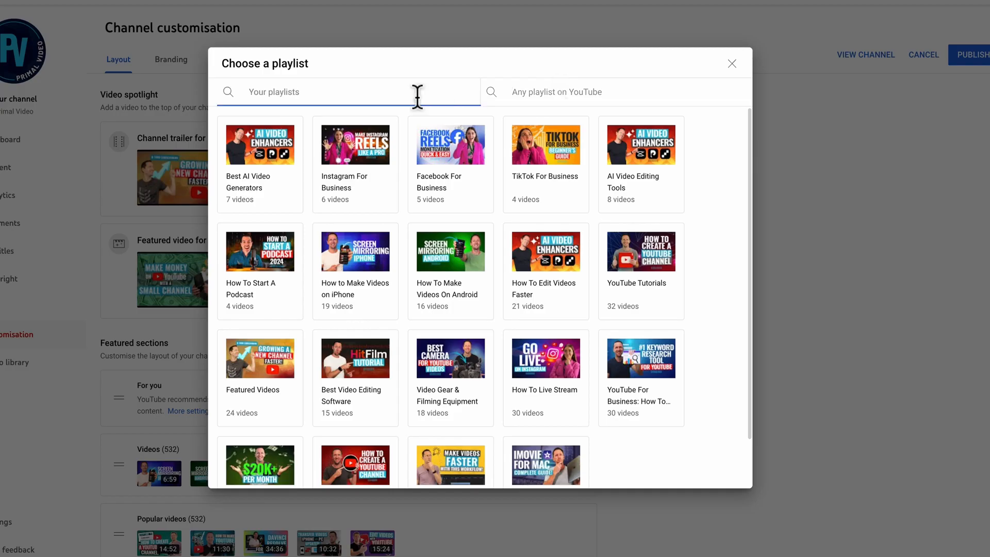
pyautogui.click(273, 366)
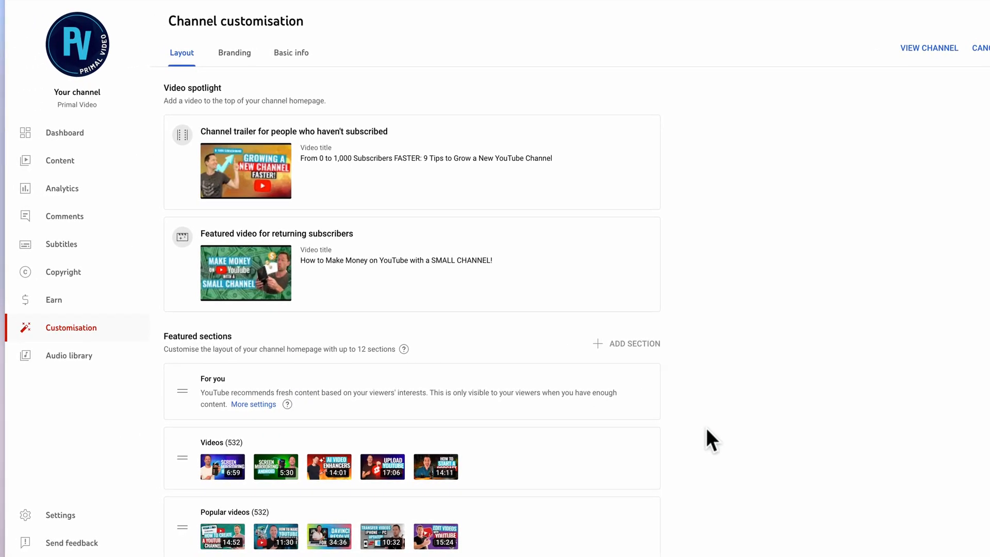
# Move the Featured Videos playlist section between Popular videos and Short videos, and publish the layout changes.
pyautogui.scroll(-10, 707, 434)
pyautogui.moveTo(182, 473); pyautogui.dragTo(181, 62)
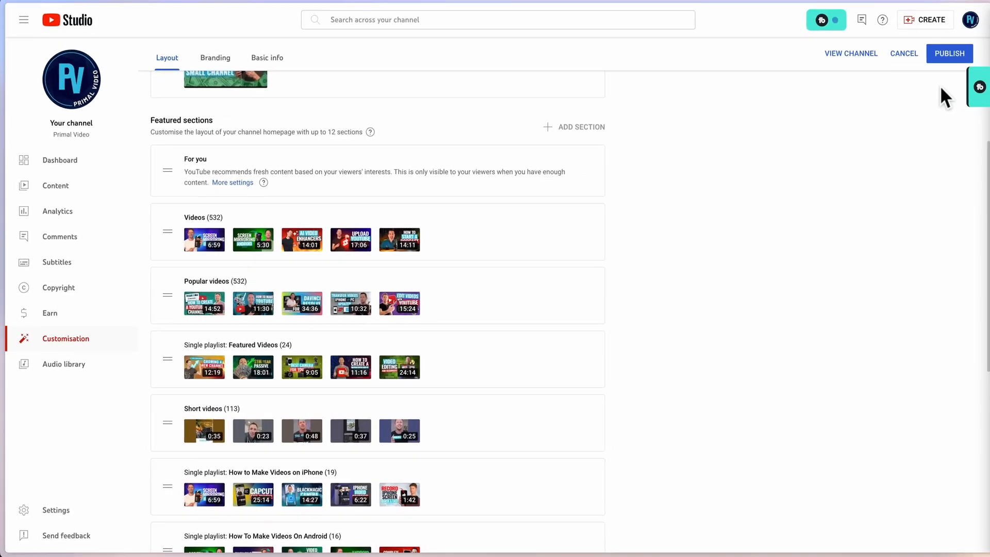
pyautogui.click(983, 39)
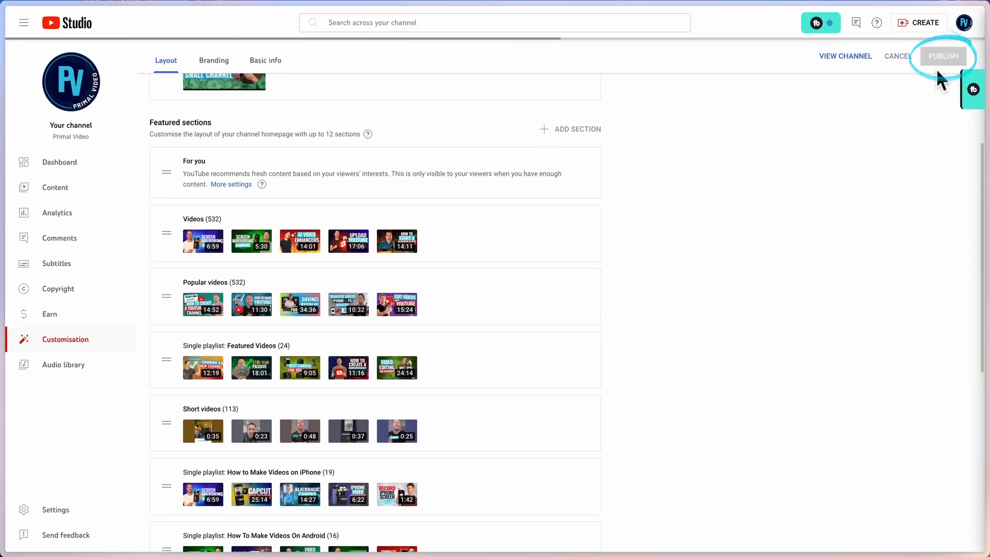